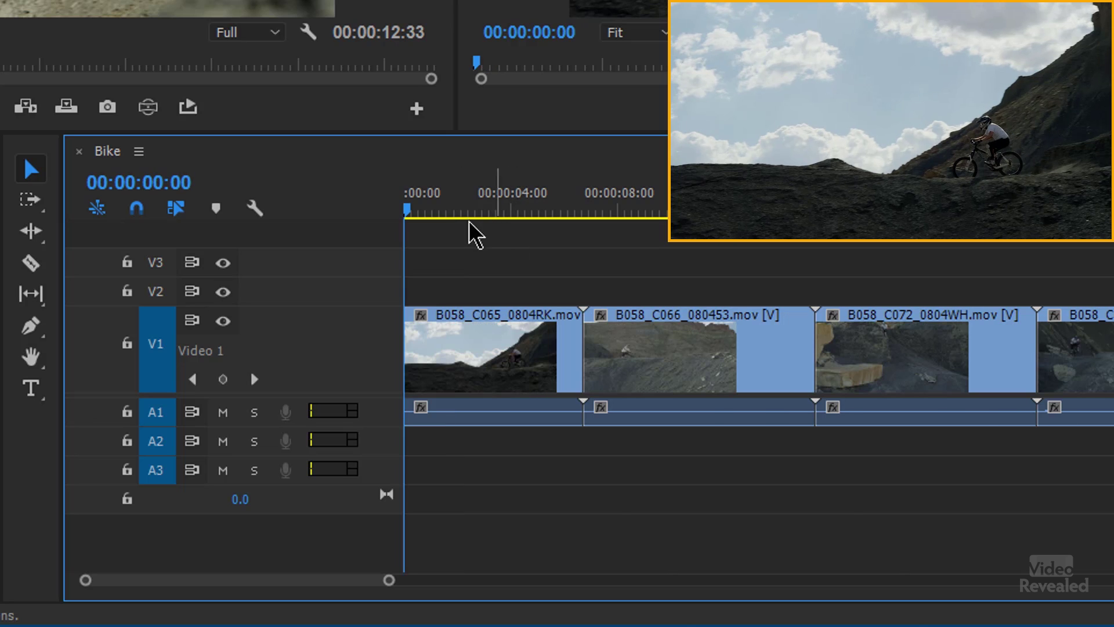
# Step: Ripple trim the tail of clip B058_C065 and the heads and tails of B058_C066 and B058_C072 on V1
pyautogui.moveTo(460, 209); pyautogui.dragTo(624, 224)
pyautogui.press('w')
pyautogui.press('q')
pyautogui.press('w')
pyautogui.press('q')
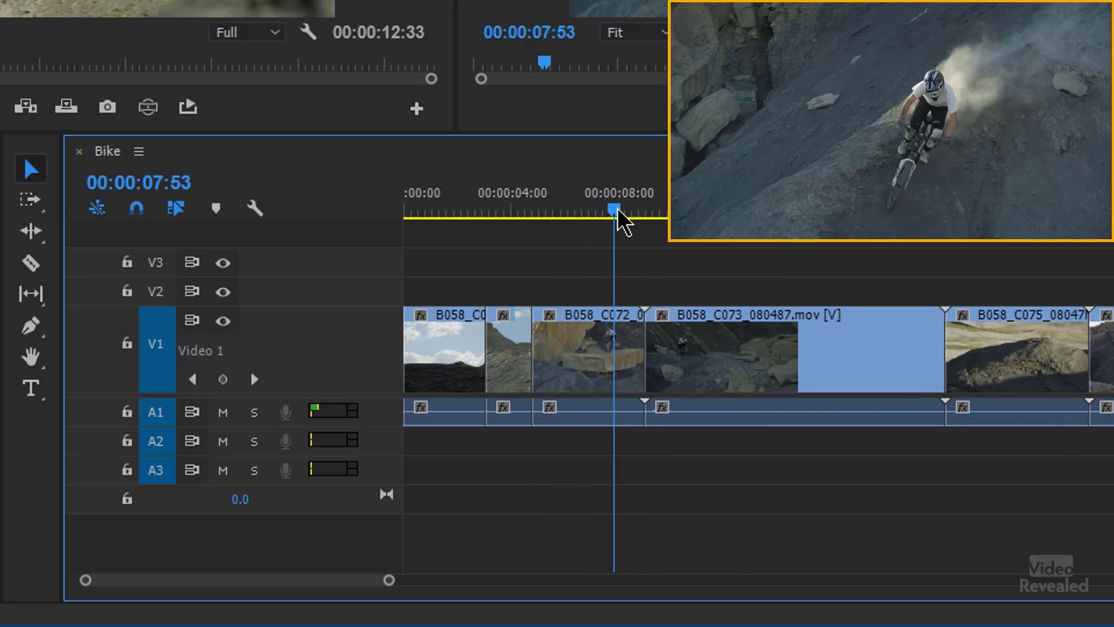
pyautogui.press('w')
# Step: Ripple trim the heads and tails of clips B058_C073, B058_C075 and B058_C078 to keep only the riding action
pyautogui.press('space')
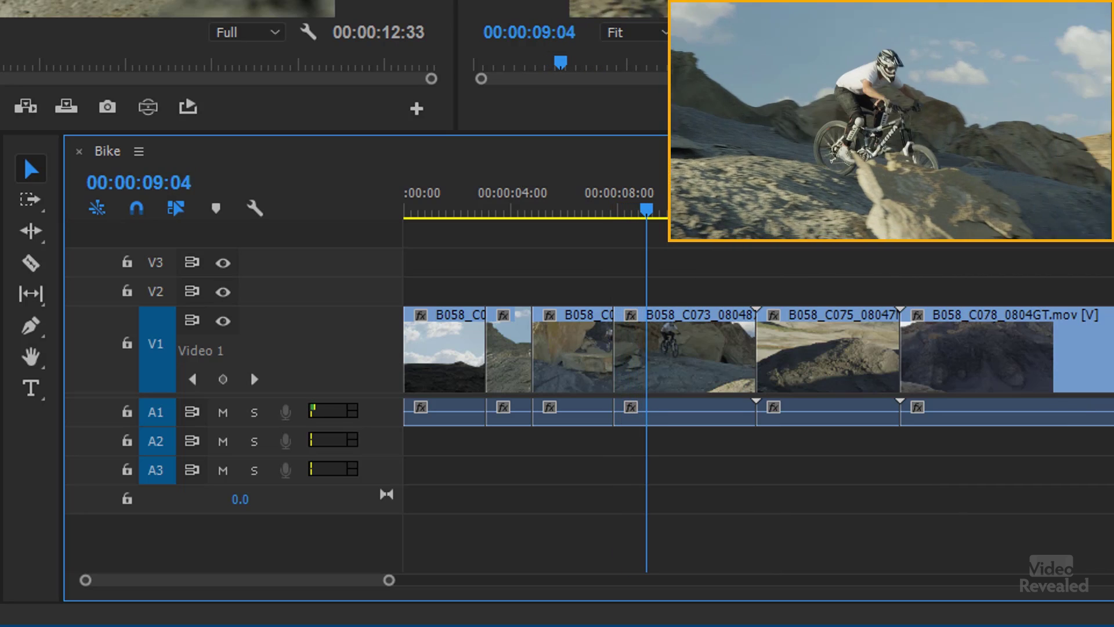
pyautogui.press('w')
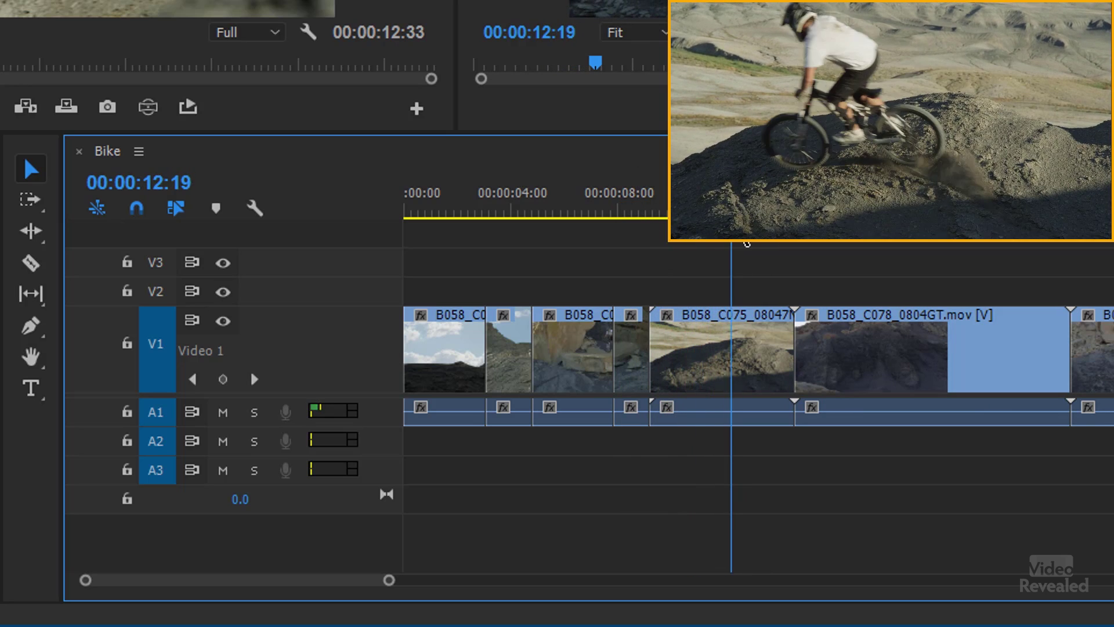
pyautogui.press('q')
pyautogui.press('w')
pyautogui.moveTo(806, 212); pyautogui.dragTo(893, 255)
pyautogui.press('q')
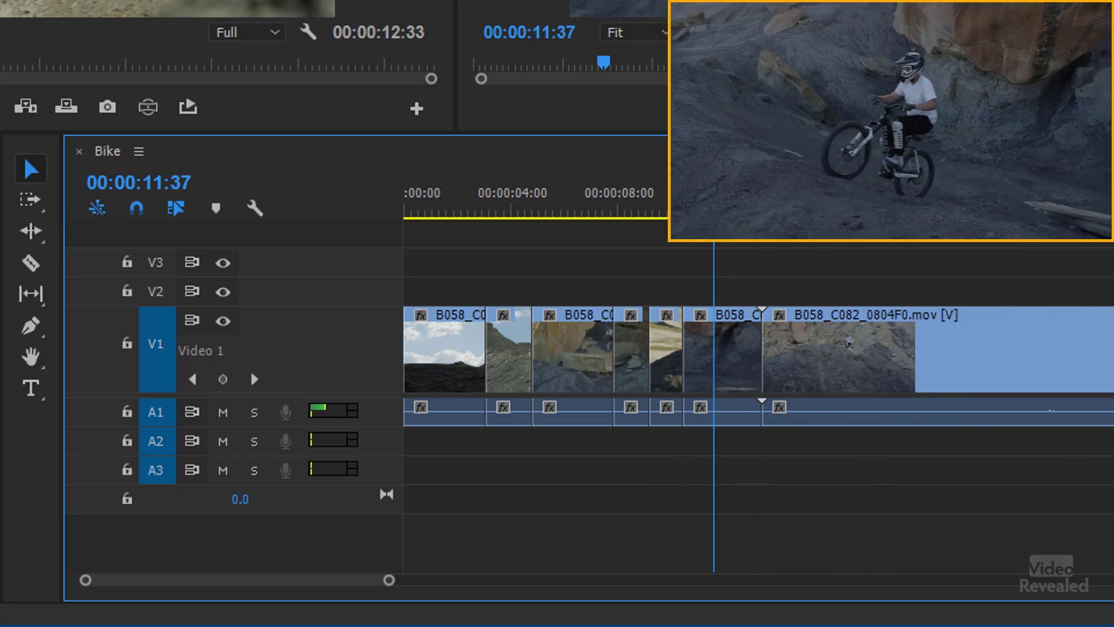
pyautogui.press('w')
# Step: Ripple trim the unwanted heads and tails of B058_C082 and the clips that follow it in the Bike sequence
pyautogui.press('-')
pyautogui.press('space')
pyautogui.press('q')
pyautogui.moveTo(588, 213); pyautogui.dragTo(712, 214)
pyautogui.press('w')
pyautogui.press('q')
pyautogui.press('w')
pyautogui.press('q')
pyautogui.press('w')
pyautogui.press('q')
pyautogui.press('w')
pyautogui.press('q')
pyautogui.press('w')
pyautogui.press('q')
pyautogui.press('w')
pyautogui.moveTo(712, 214); pyautogui.dragTo(649, 188)
pyautogui.press('w')
# Step: Delete clip B058_C073 so that its gap stays in the sequence, and undo the deletion
pyautogui.press('=')
pyautogui.press('space')
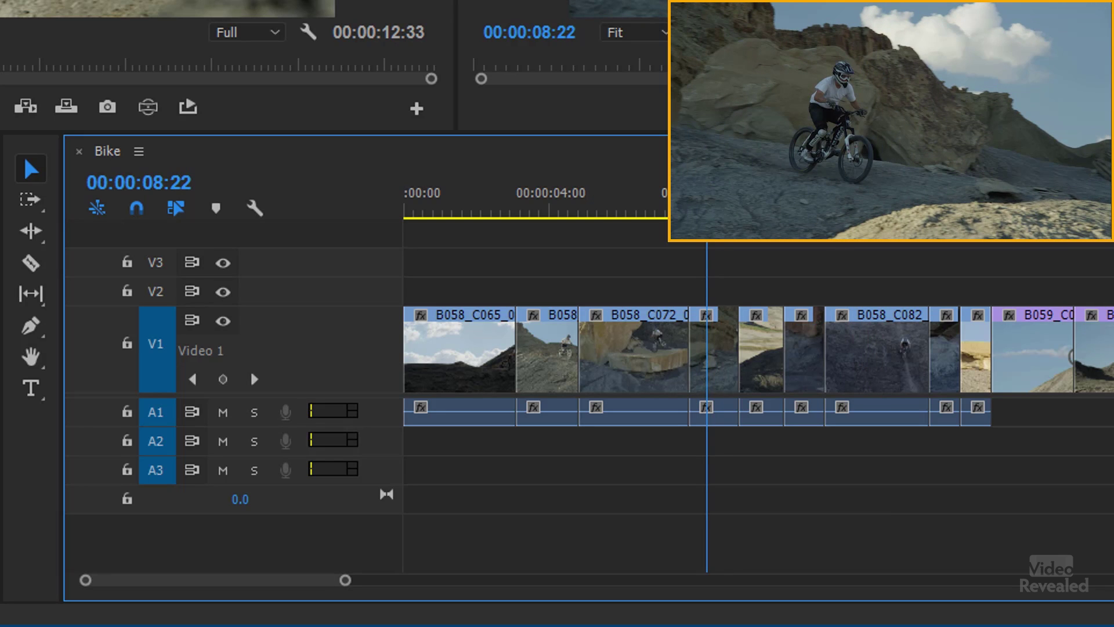
pyautogui.click(722, 365)
pyautogui.press('Delete')
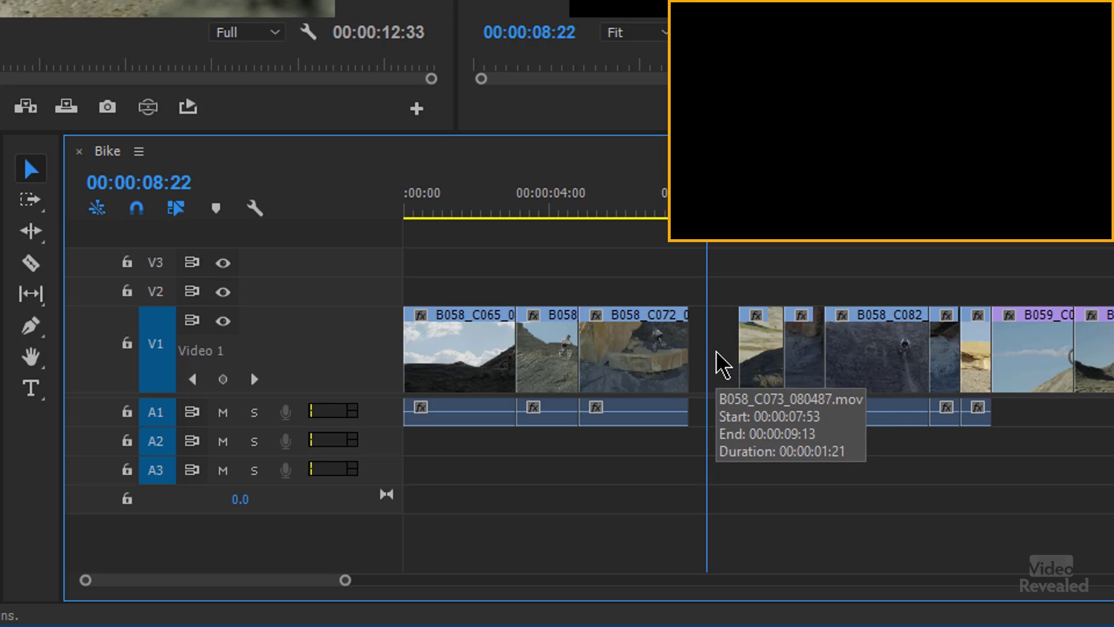
pyautogui.click(726, 362)
pyautogui.hotkey('ctrl', 'z')
pyautogui.hotkey('ctrl', 'shift', 'z')
pyautogui.hotkey('ctrl', 'z')
# Step: Ripple delete clip B058_C073 so the clips after it close the gap
pyautogui.click(718, 360)
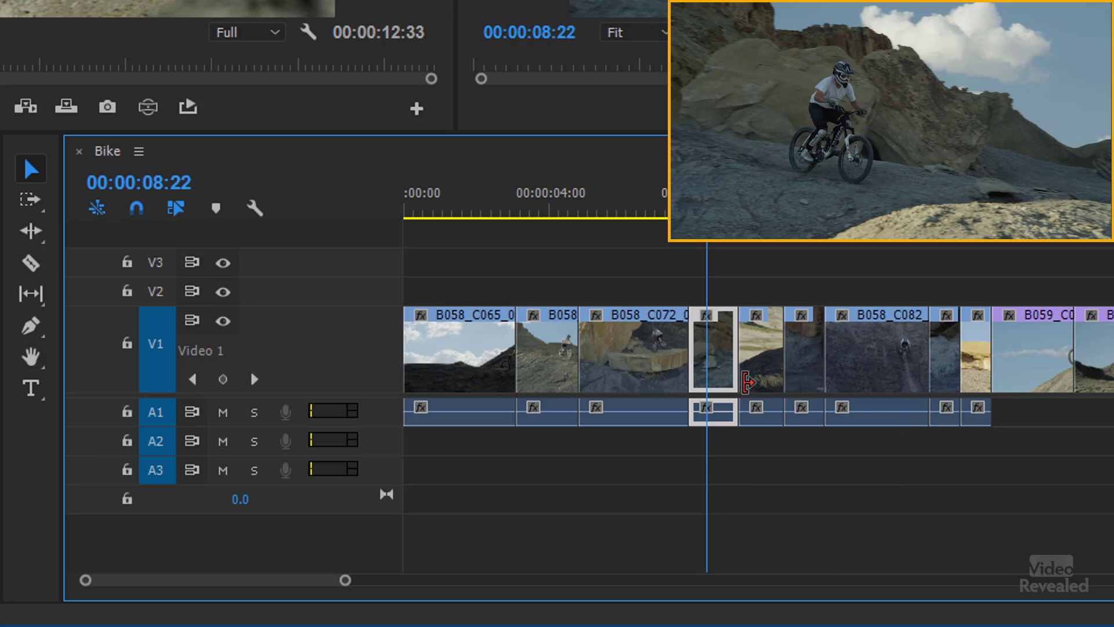
pyautogui.hotkey('shift', 'Delete')
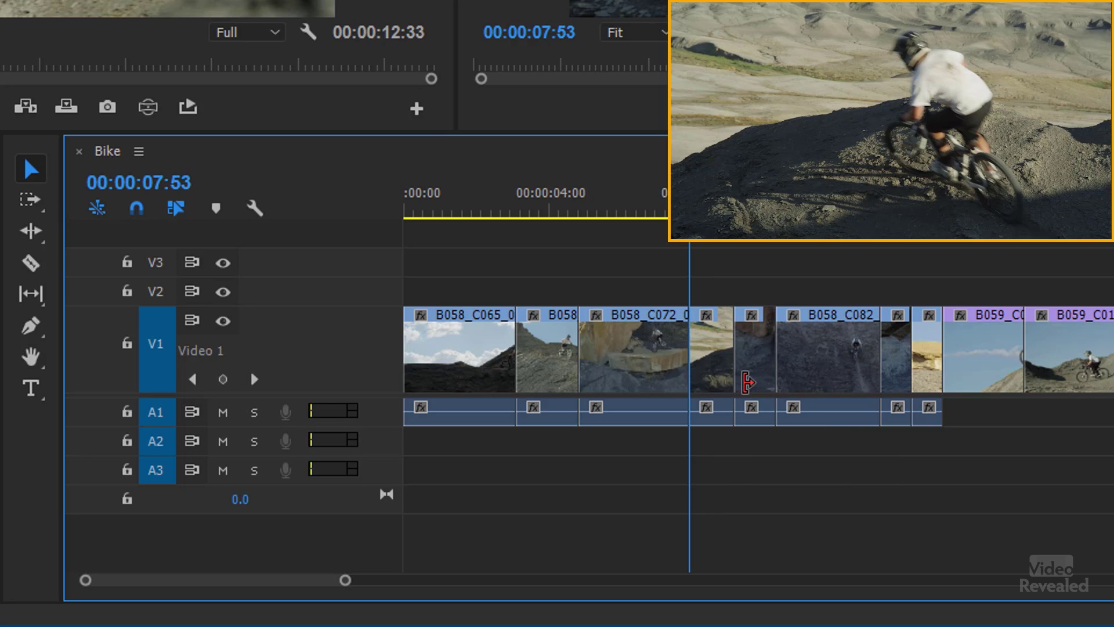
pyautogui.rightClick(722, 352)
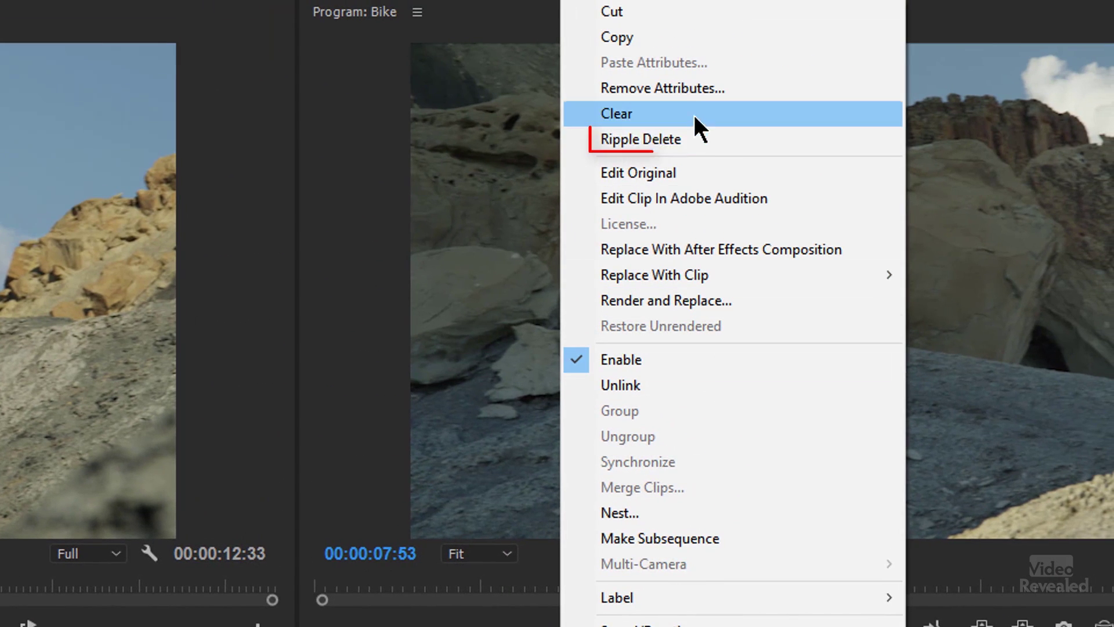
pyautogui.click(702, 135)
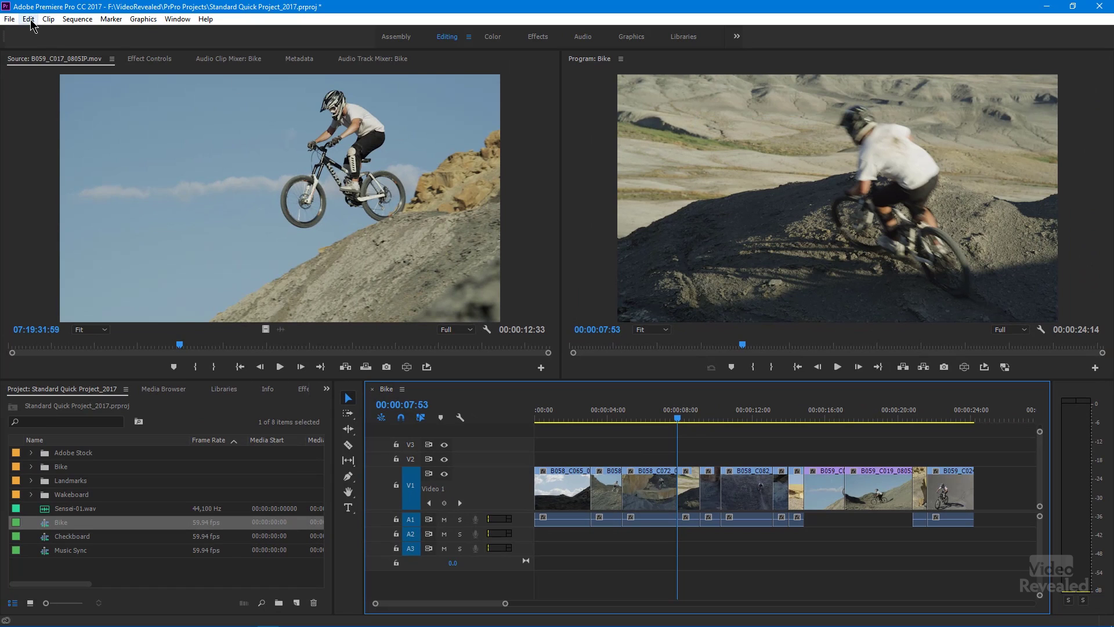
# Step: Search the keyboard shortcuts for "ripple" and close the shortcut list without changing it
pyautogui.click(29, 19)
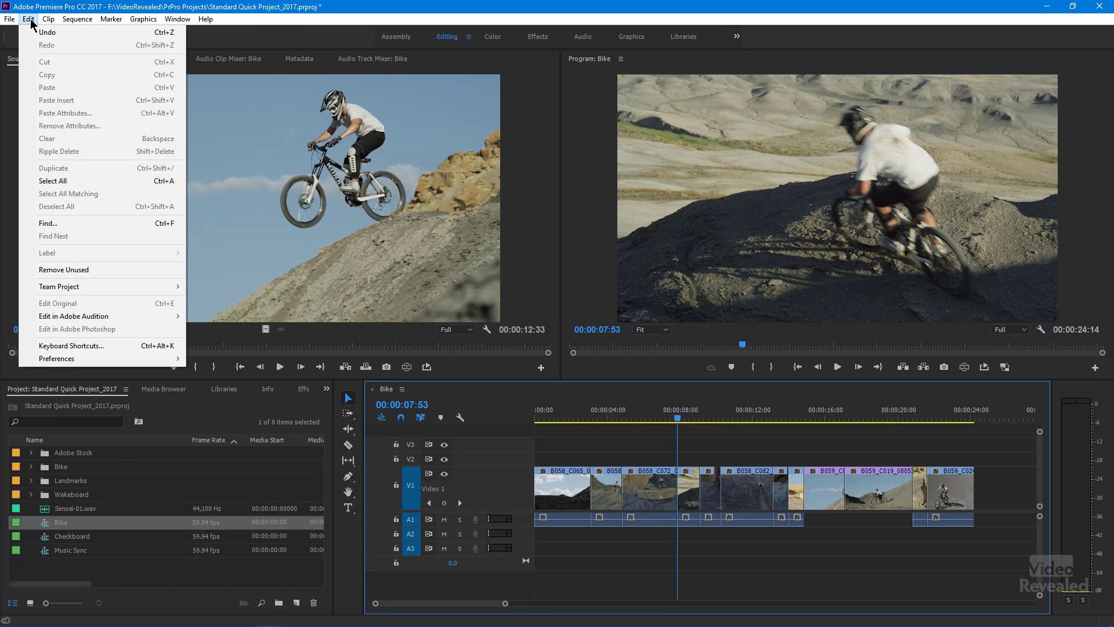
pyautogui.click(60, 346)
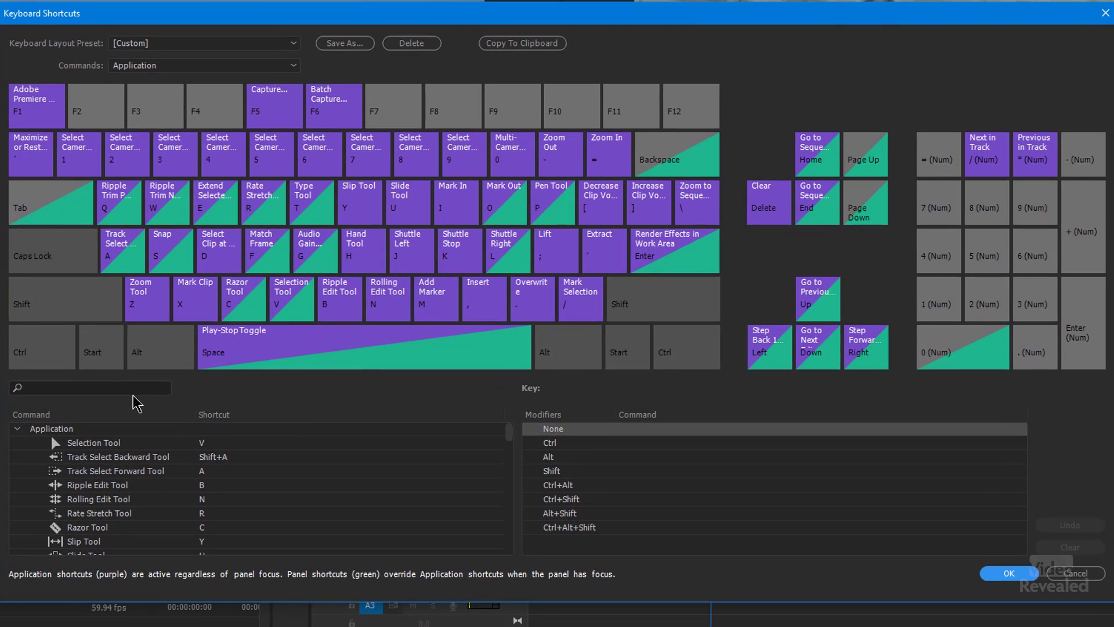
pyautogui.click(133, 388)
pyautogui.write('ripple')
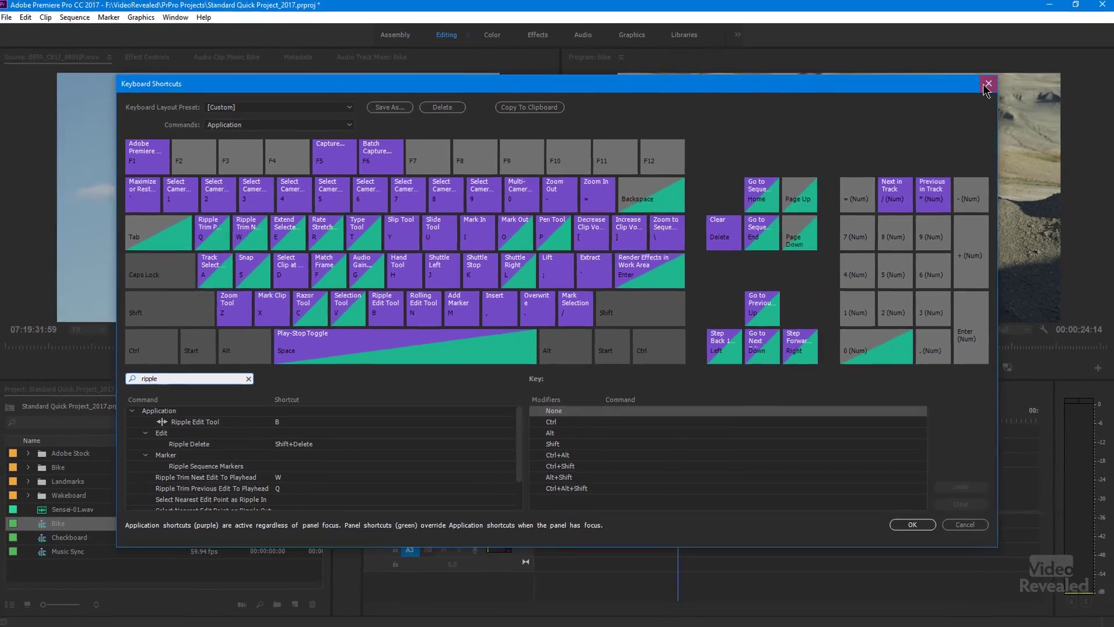
pyautogui.press('Escape')
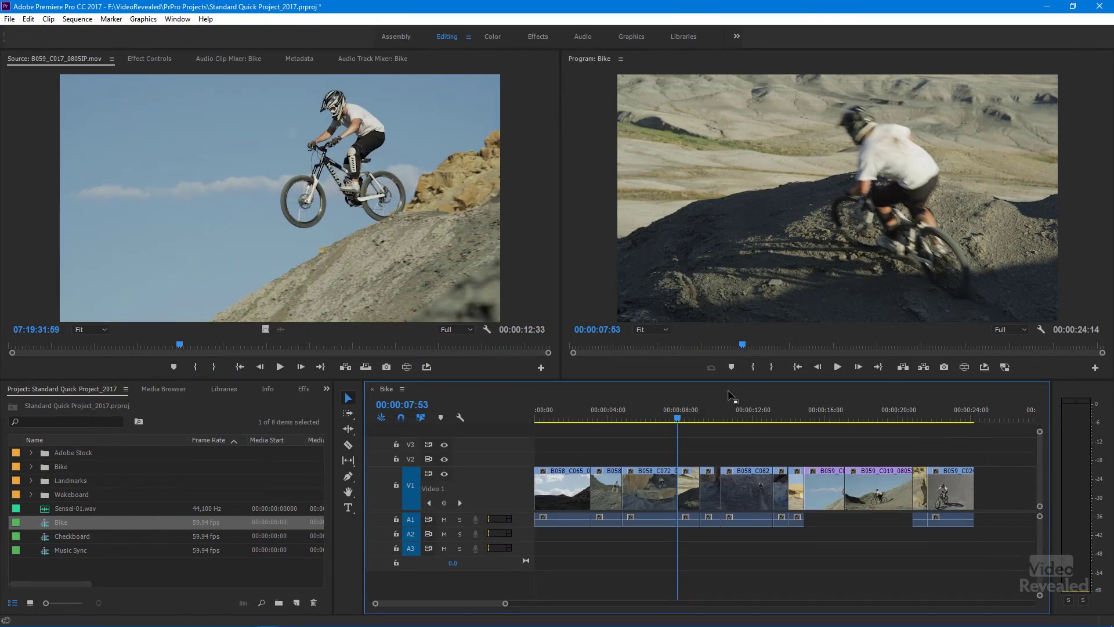
# Step: Move the playhead to 00:00:06:19 over B058_C072, select the clip under it on targeted track V1, and ripple delete it
pyautogui.moveTo(686, 413); pyautogui.dragTo(647, 413)
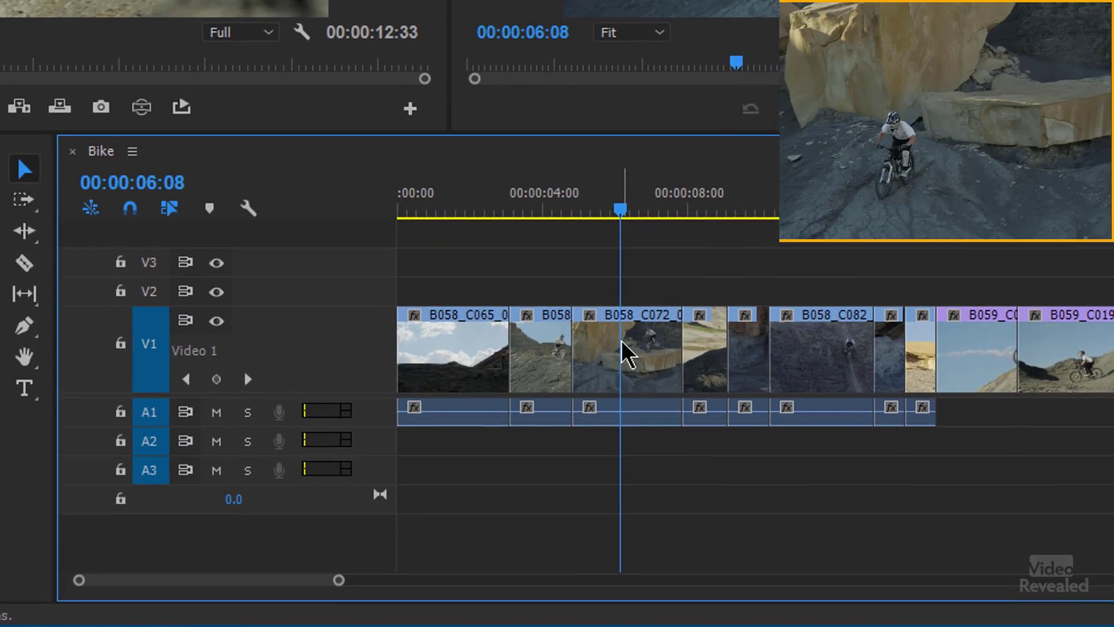
pyautogui.click(624, 364)
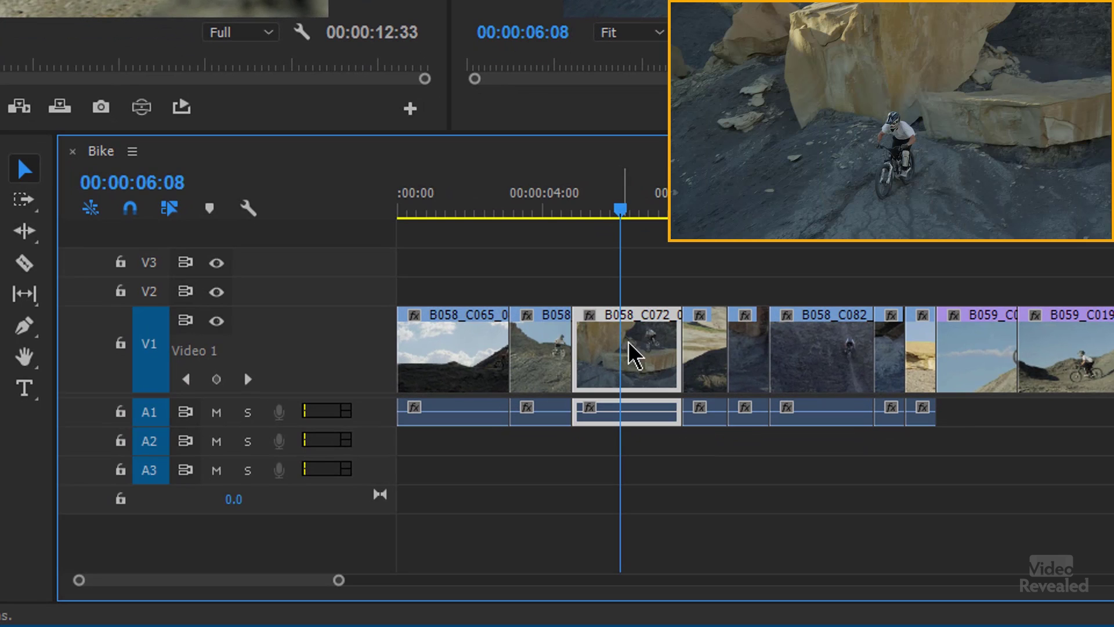
pyautogui.moveTo(624, 218)
pyautogui.mouseDown()
pyautogui.moveTo(609, 216)
pyautogui.moveTo(626, 216)
pyautogui.mouseUp()
pyautogui.click(654, 279)
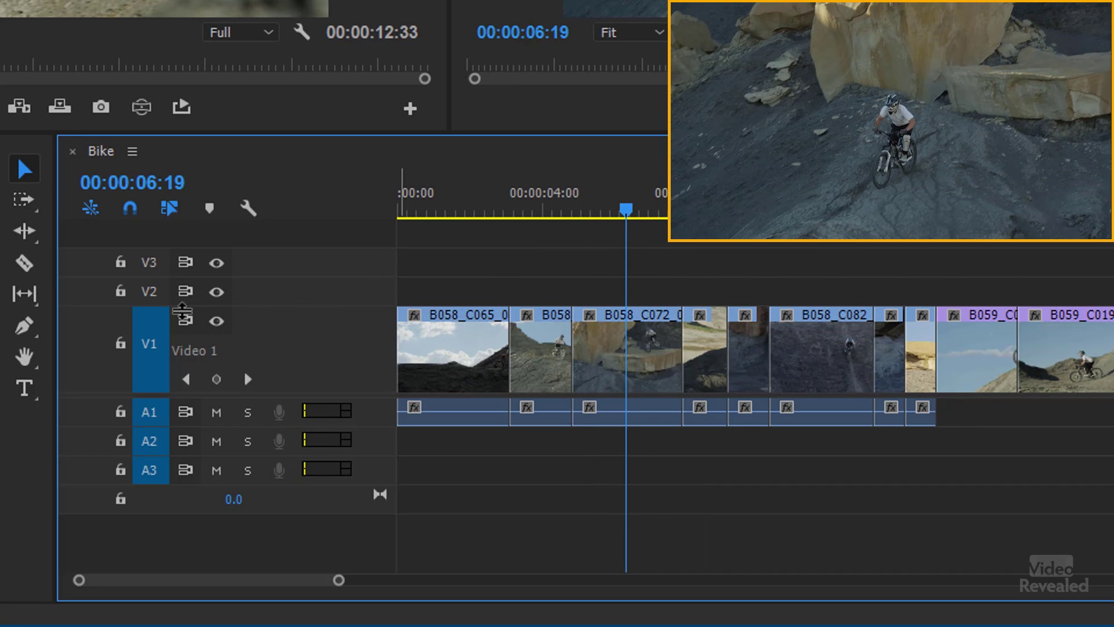
pyautogui.click(149, 371)
pyautogui.click(152, 347)
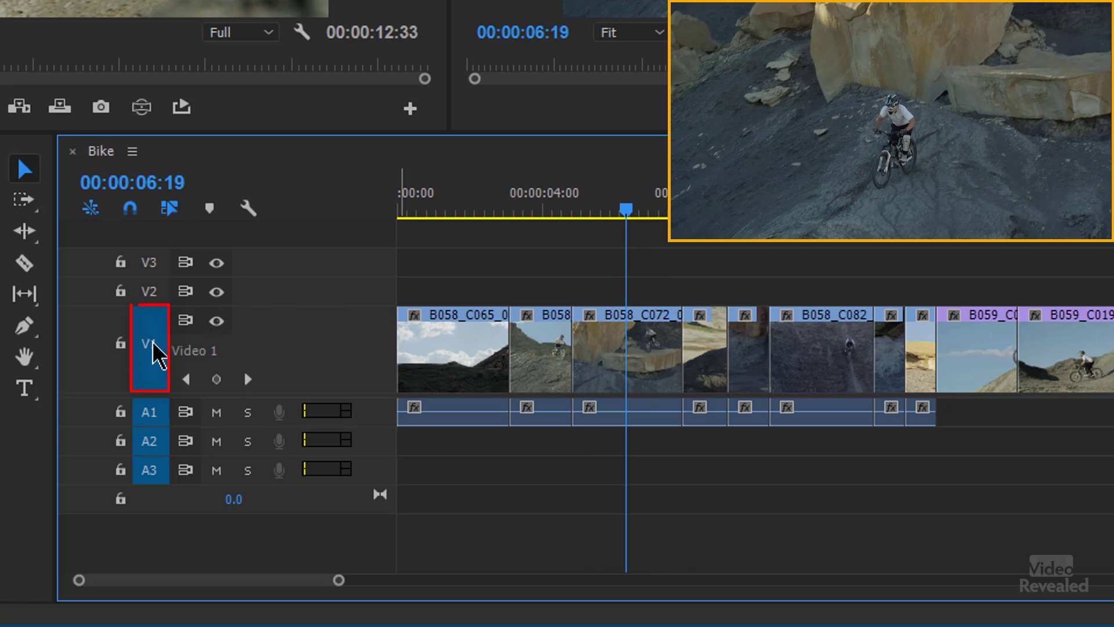
pyautogui.press('d')
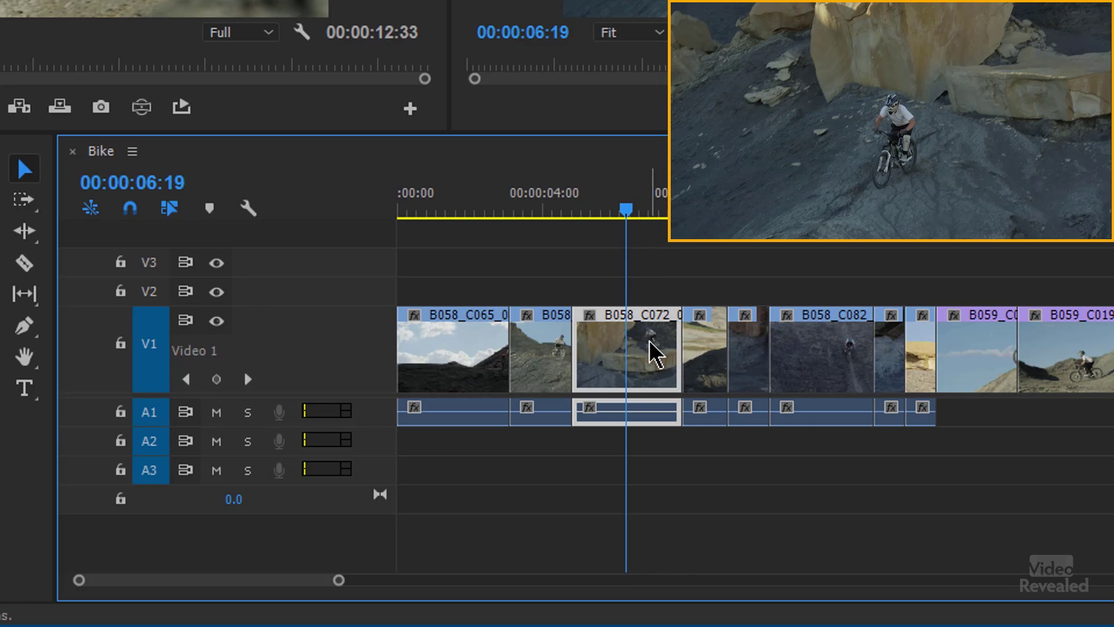
pyautogui.hotkey('shift', 'Delete')
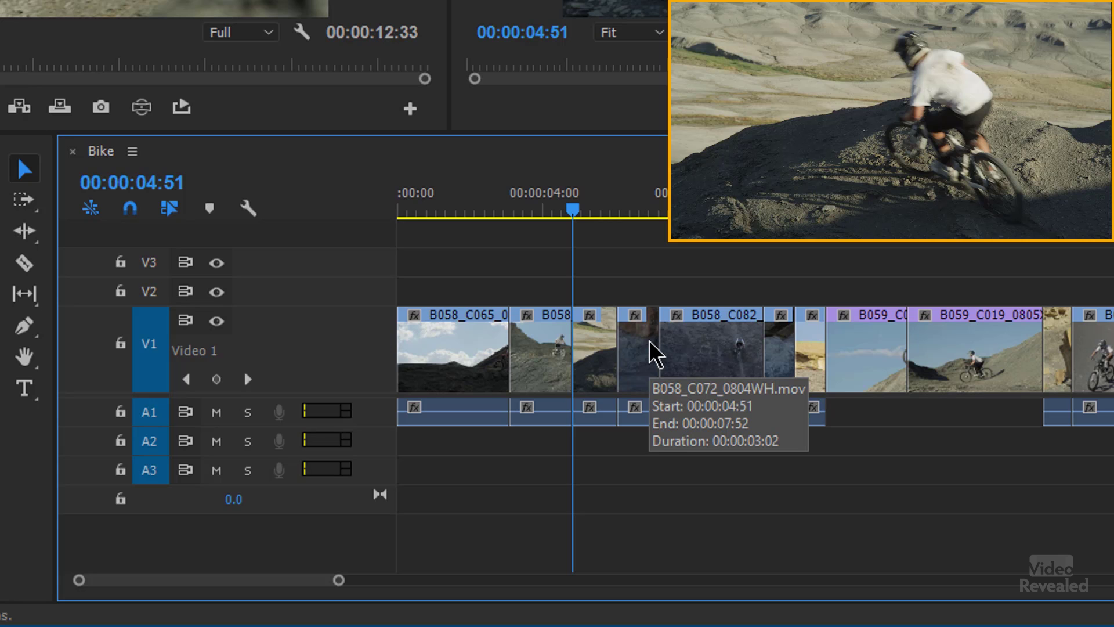
# Step: Move the playhead to the edit at 00:00:11:50 and ripple delete the first purple B059 clip that starts there
pyautogui.press('space')
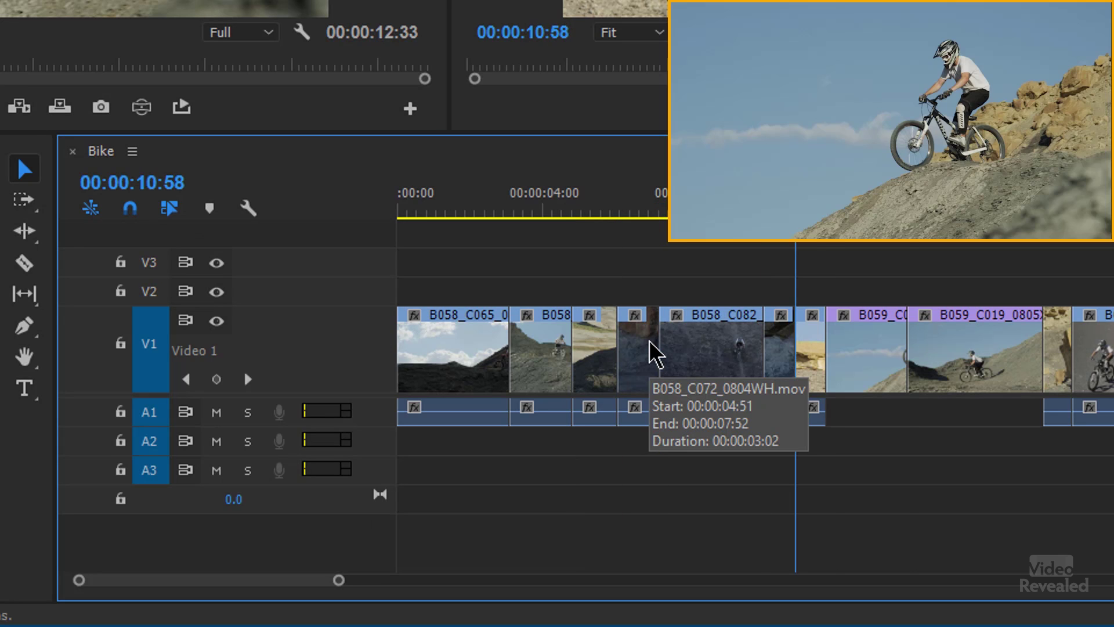
pyautogui.press('Up')
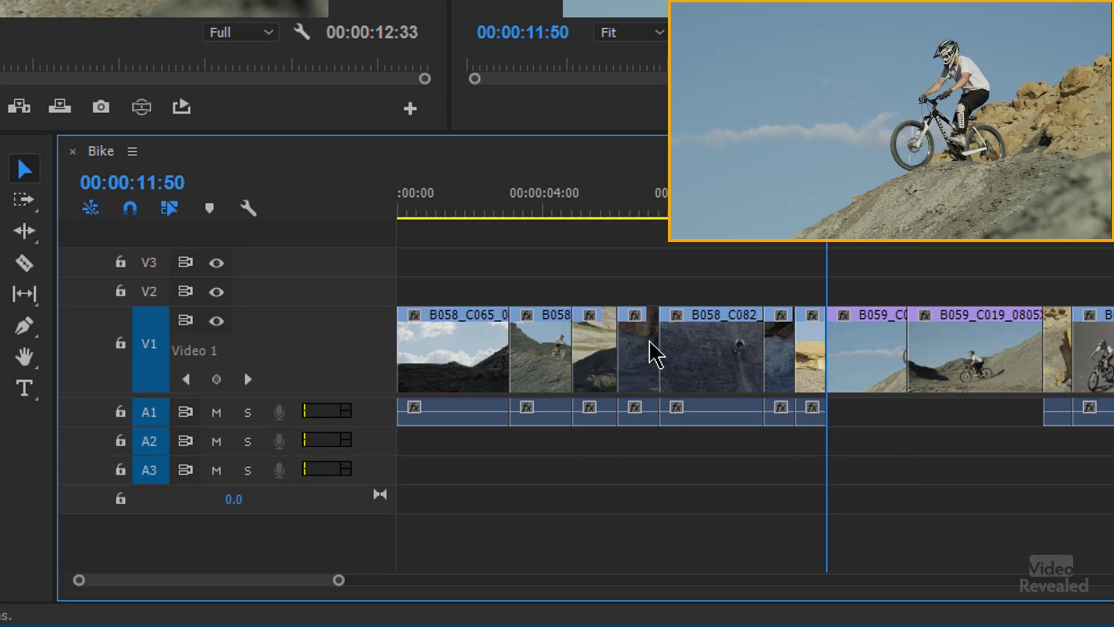
pyautogui.press('d')
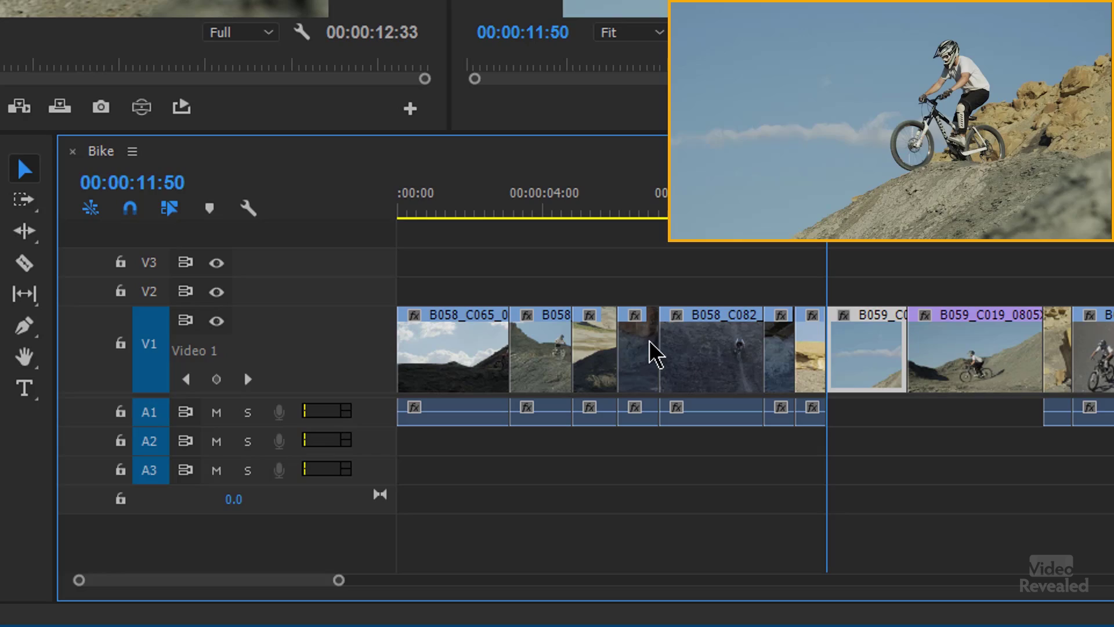
pyautogui.hotkey('shift', 'Delete')
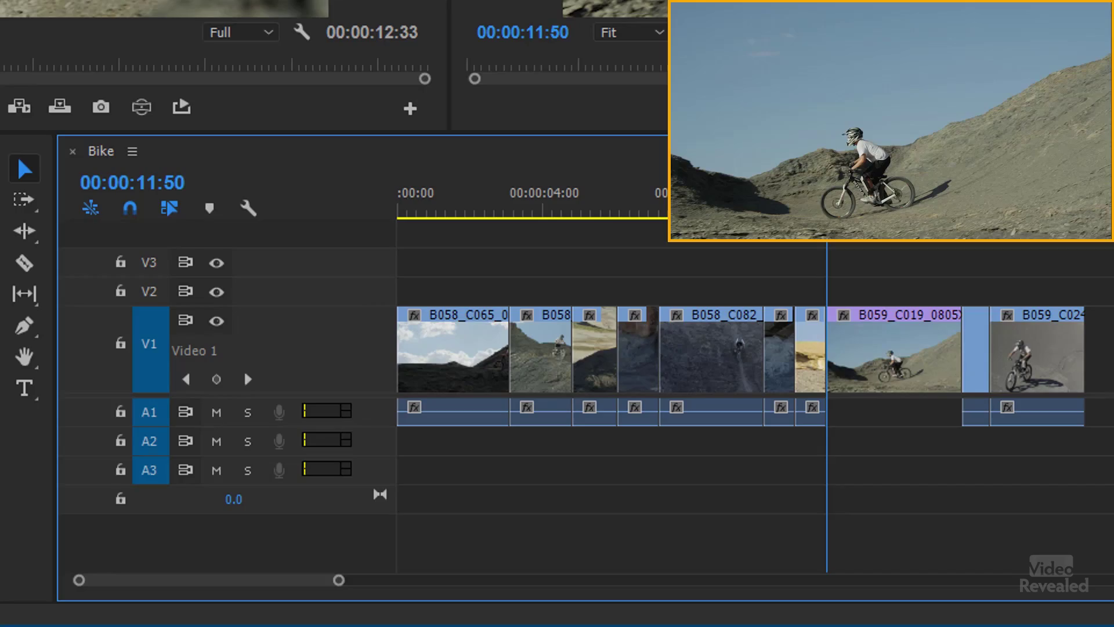
# Step: Place the music clip on A2 at the start of the sequence and expand the track to show its waveform
pyautogui.moveTo(258, 447); pyautogui.dragTo(398, 446)
pyautogui.doubleClick(342, 452)
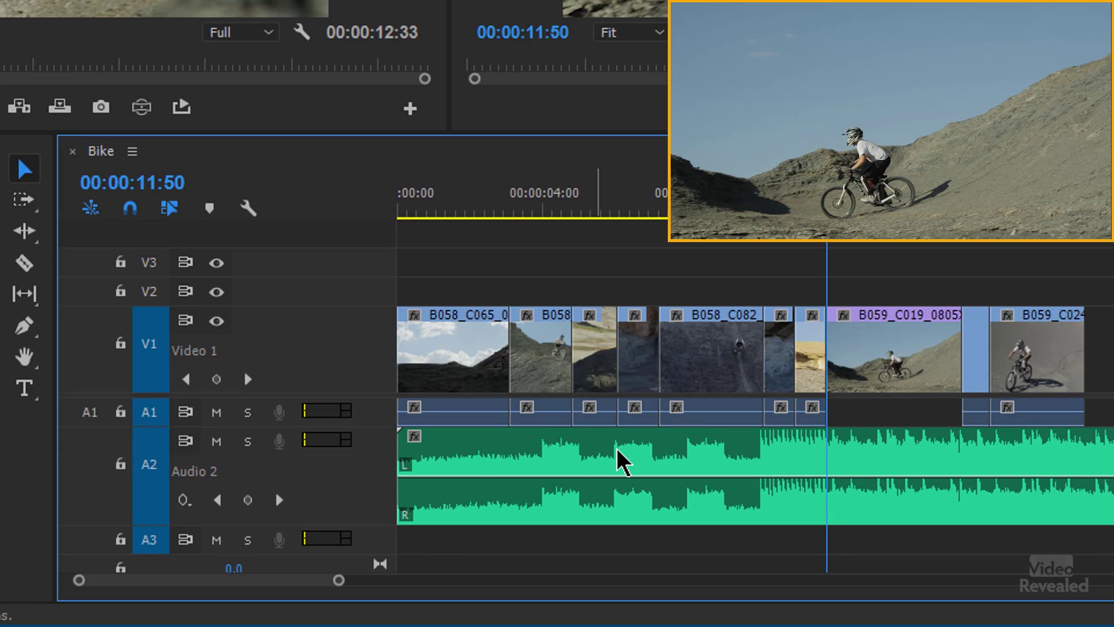
# Step: Ripple delete the short clip just before B058_C082 on V1, with the music in place on A2
pyautogui.click(642, 364)
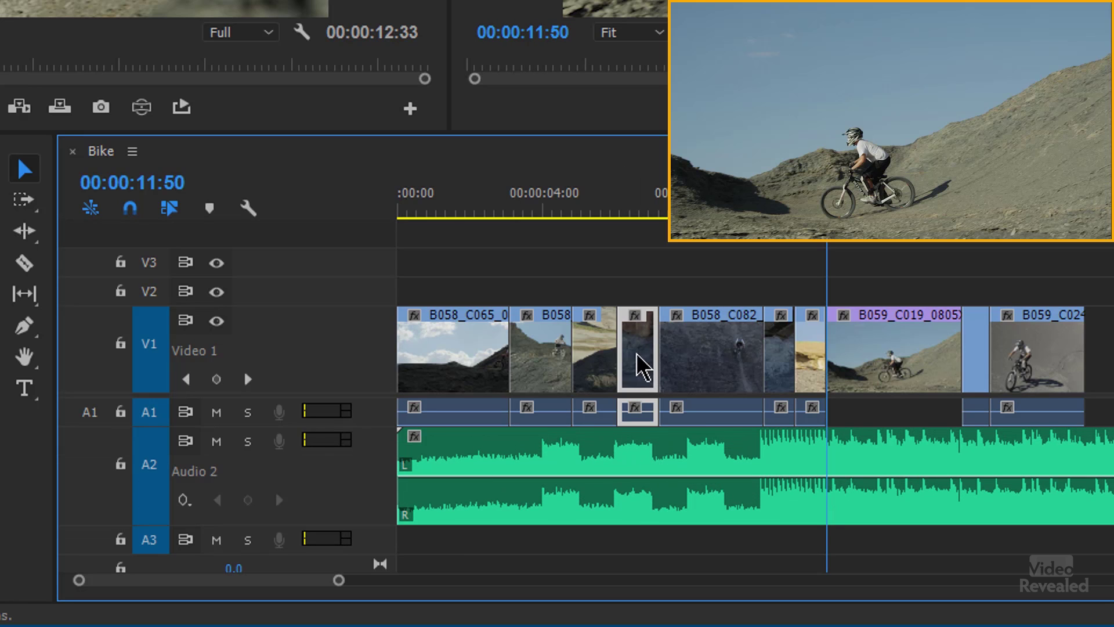
pyautogui.hotkey('shift', 'Delete')
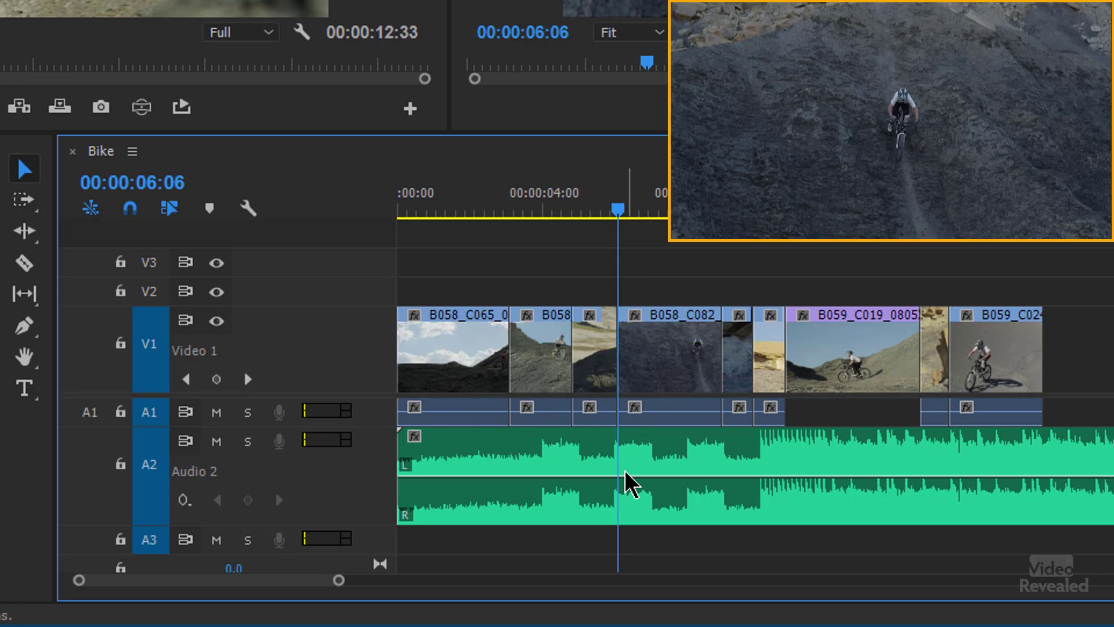
pyautogui.click(685, 462)
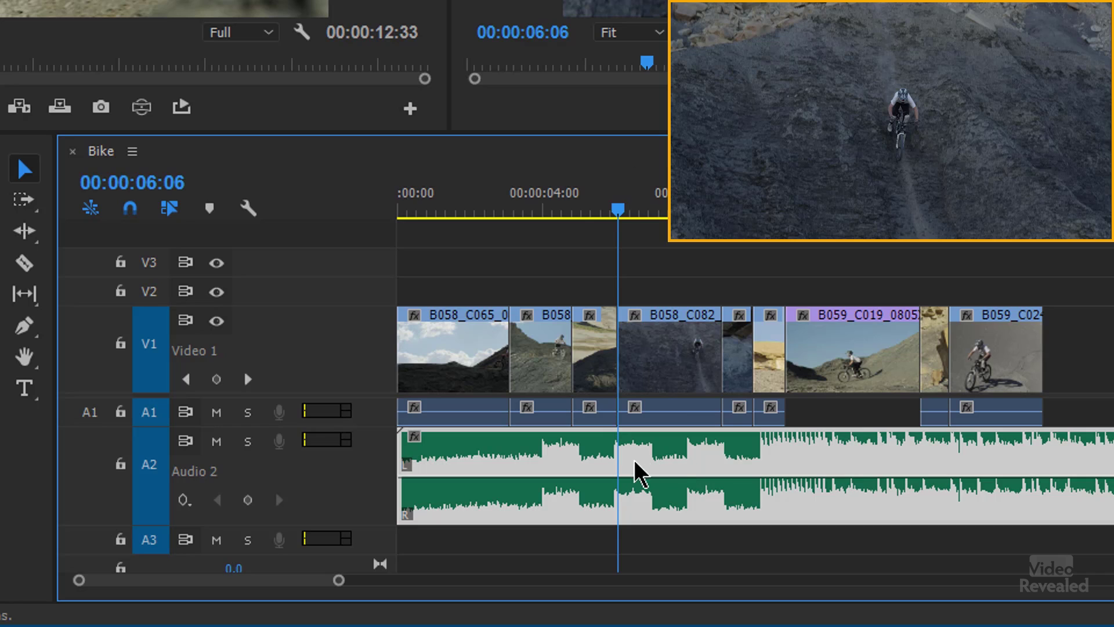
# Step: Delete the last video clip, B059_C024, from the sequence and undo the deletion
pyautogui.click(1060, 332)
pyautogui.click(999, 379)
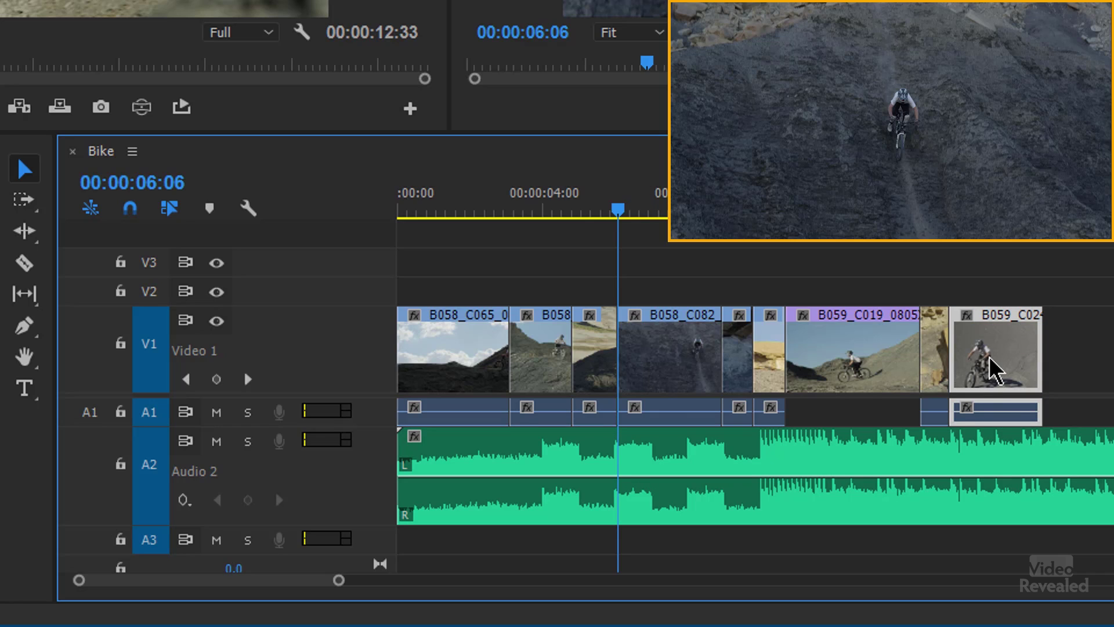
pyautogui.press('Delete')
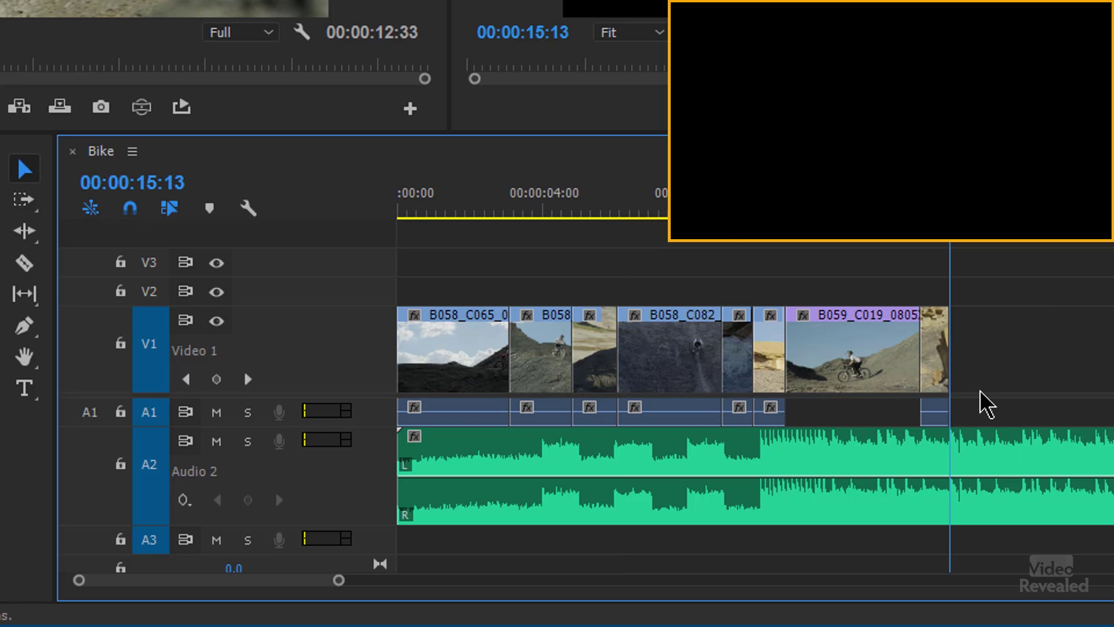
pyautogui.hotkey('ctrl', 'z')
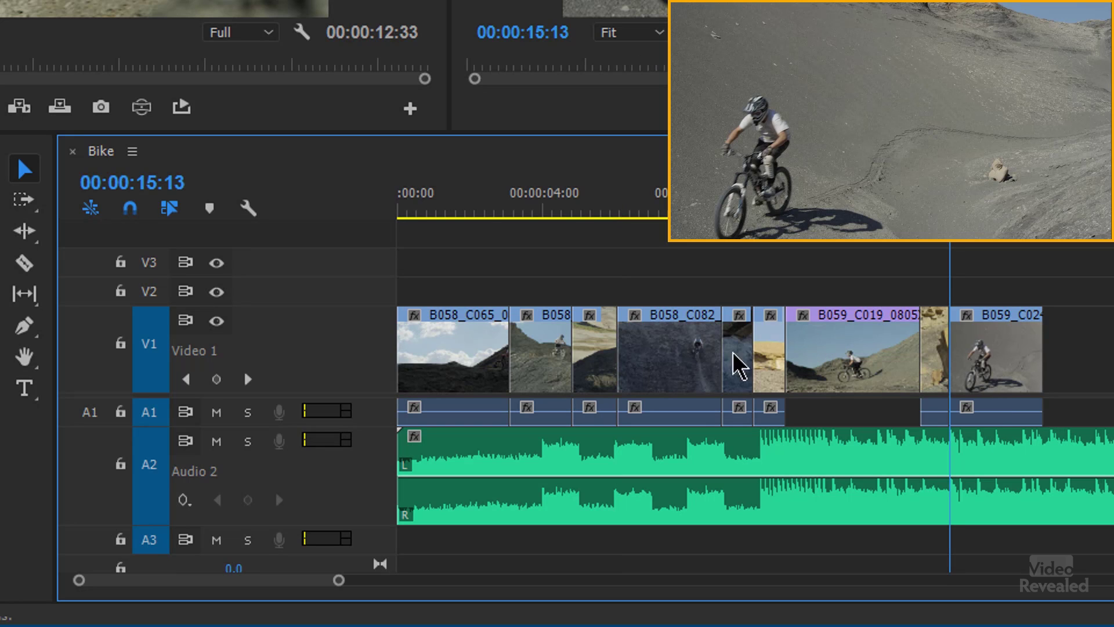
# Step: Turn off Linked Selection to select the video and audio of B058_C082 separately, and turn it back on
pyautogui.click(169, 211)
pyautogui.click(664, 360)
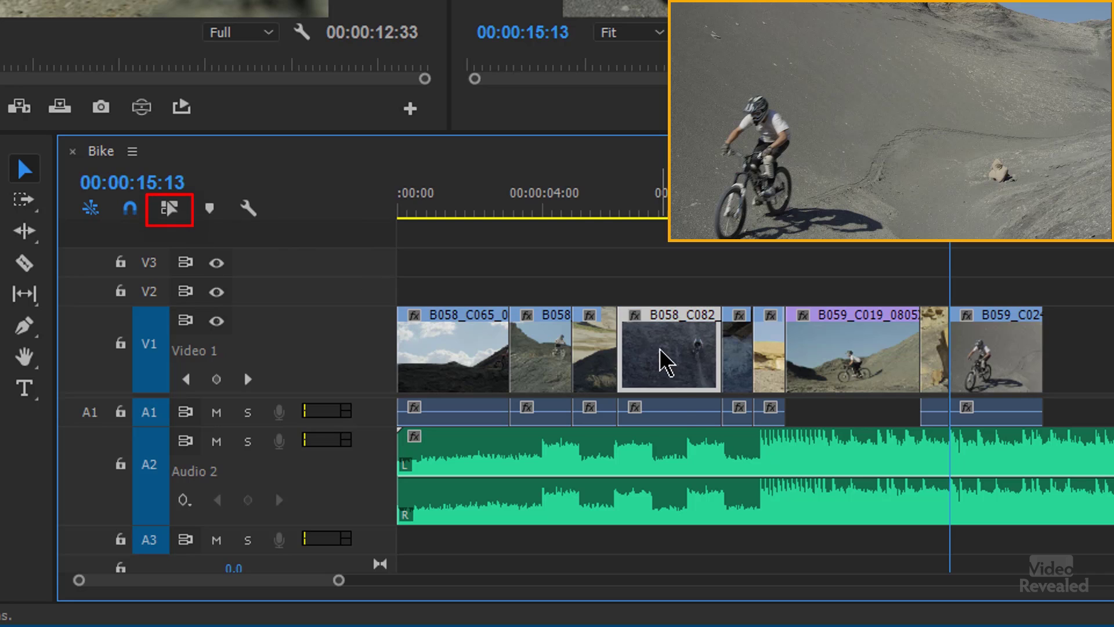
pyautogui.click(678, 416)
pyautogui.click(667, 353)
pyautogui.click(600, 349)
pyautogui.click(667, 345)
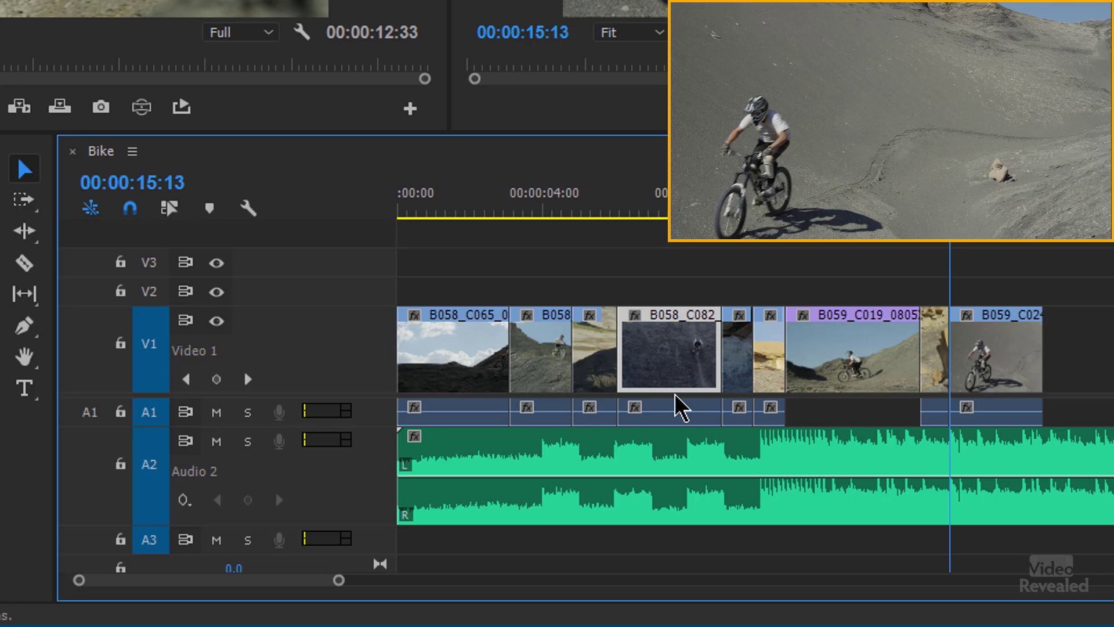
pyautogui.click(679, 426)
pyautogui.click(671, 373)
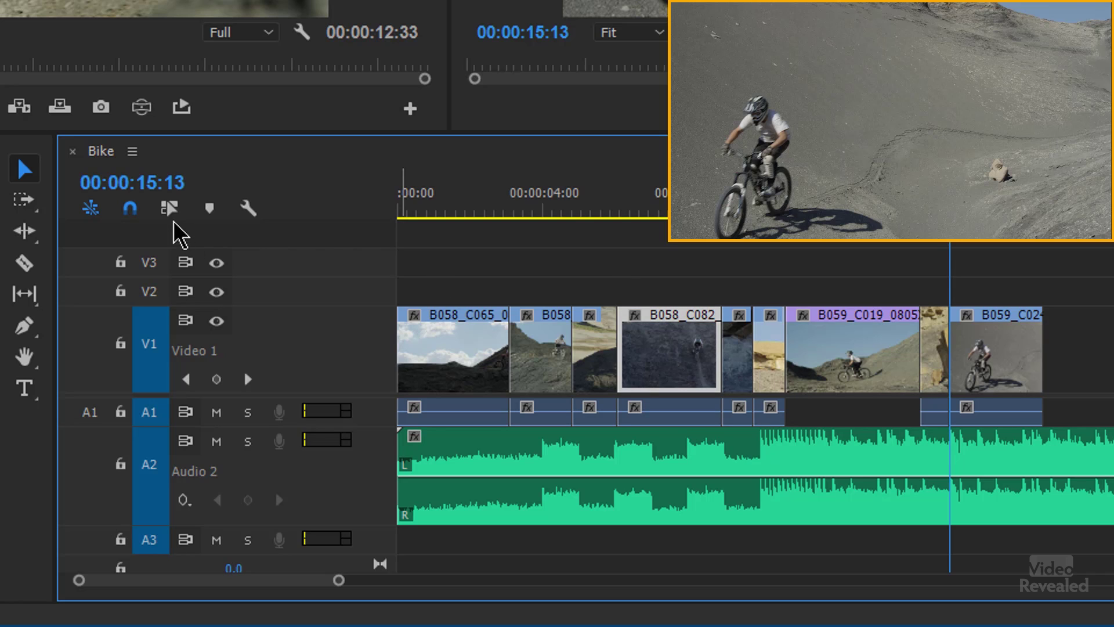
pyautogui.click(673, 264)
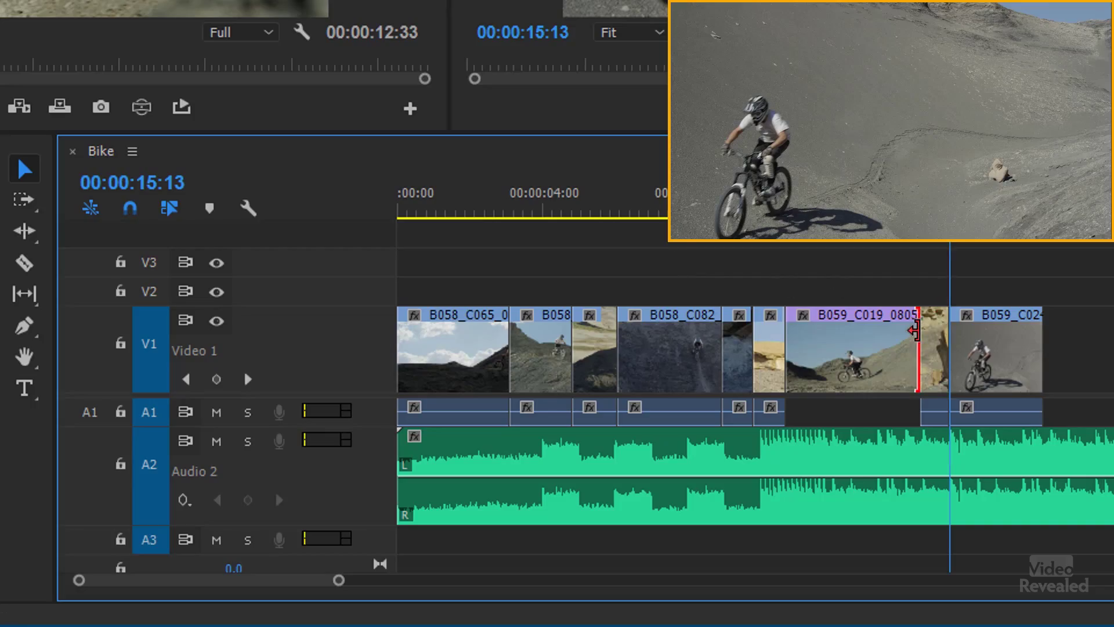
# Step: Split B059_C019 on V1 at 00:00:12:39 with the Razor tool and return to the Selection tool
pyautogui.moveTo(859, 213); pyautogui.dragTo(858, 214)
pyautogui.press('=')
pyautogui.press('=')
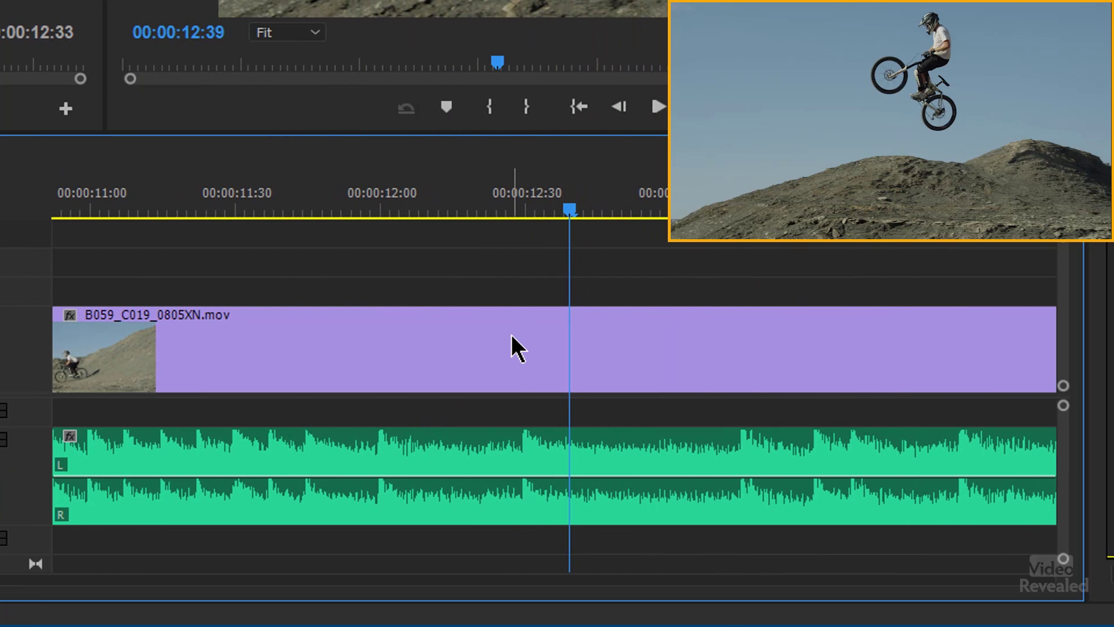
pyautogui.press('c')
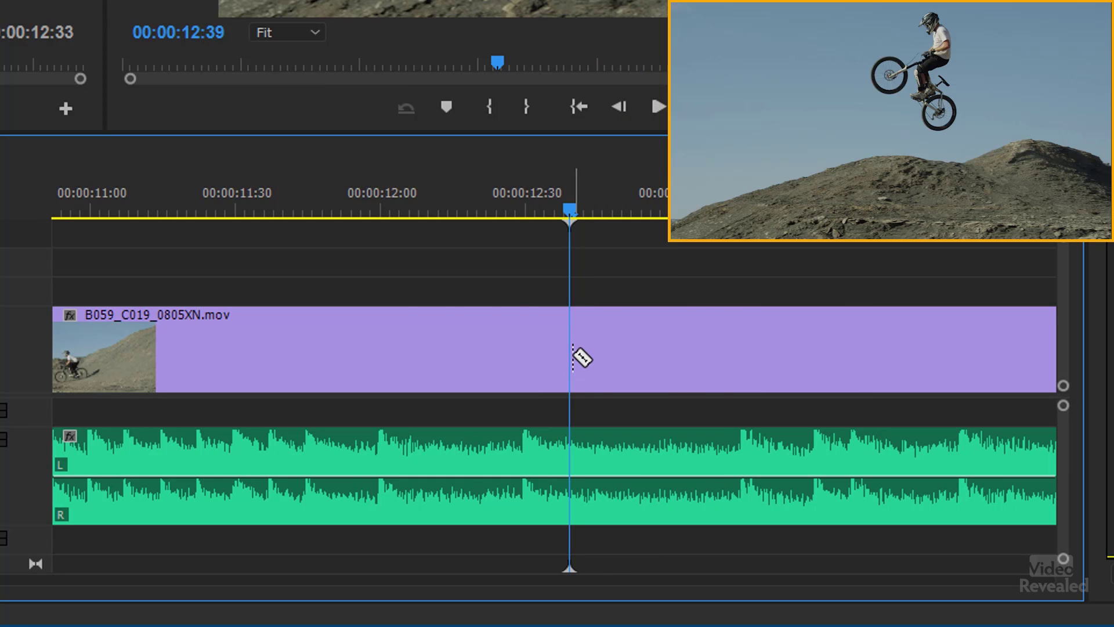
pyautogui.click(572, 357)
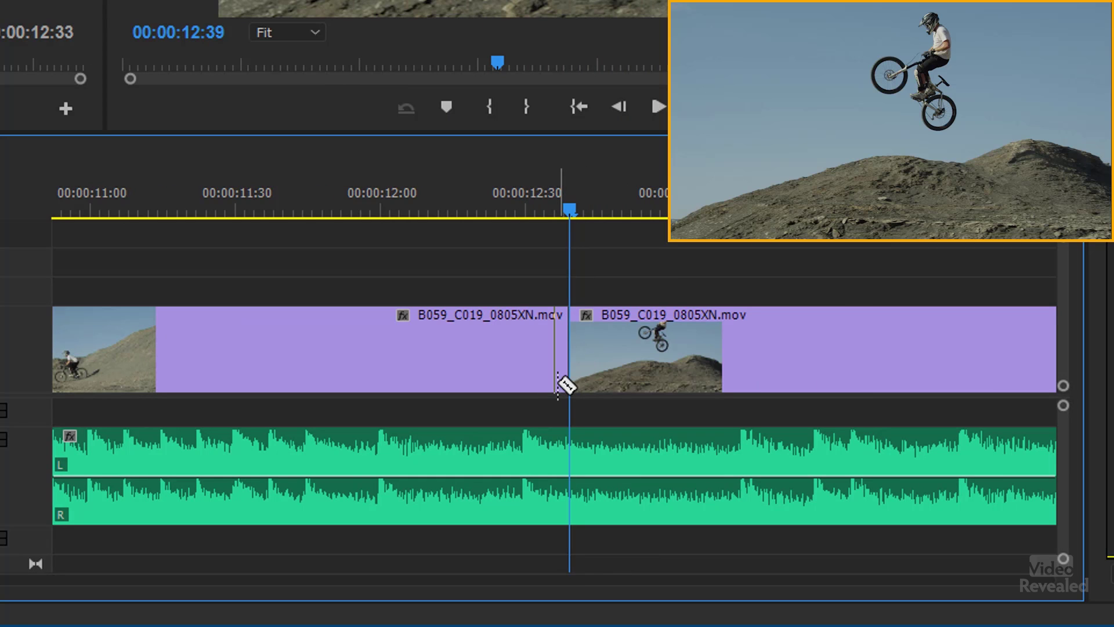
pyautogui.press('v')
# Step: Trim the start of the second B059_C019 piece away from the cut and extend it back to the cut
pyautogui.moveTo(567, 216); pyautogui.dragTo(502, 211)
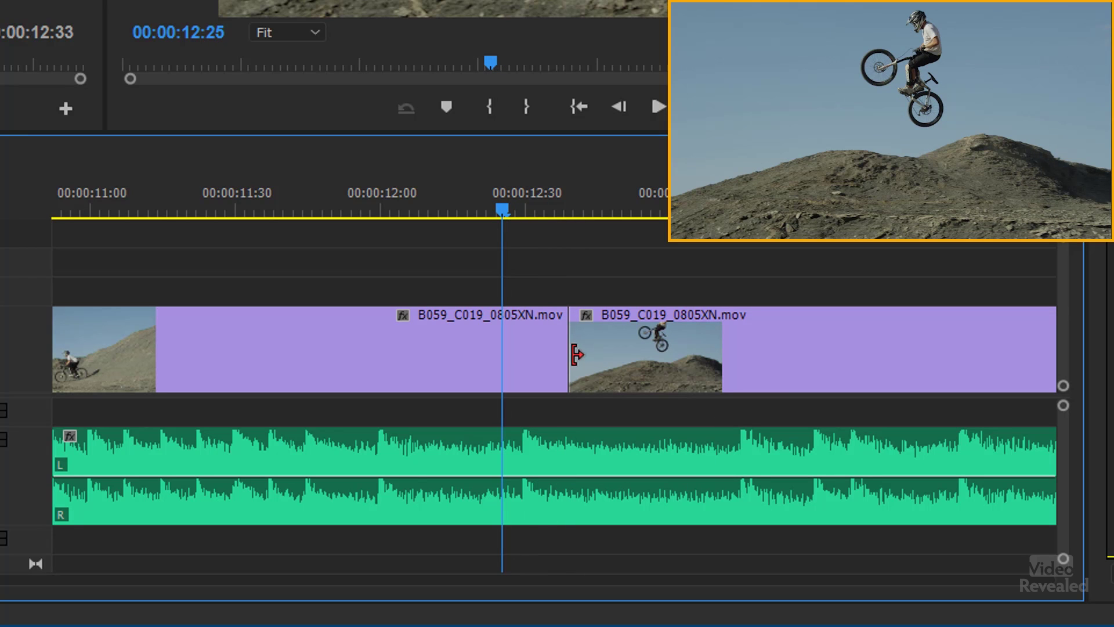
pyautogui.moveTo(578, 354); pyautogui.dragTo(817, 350)
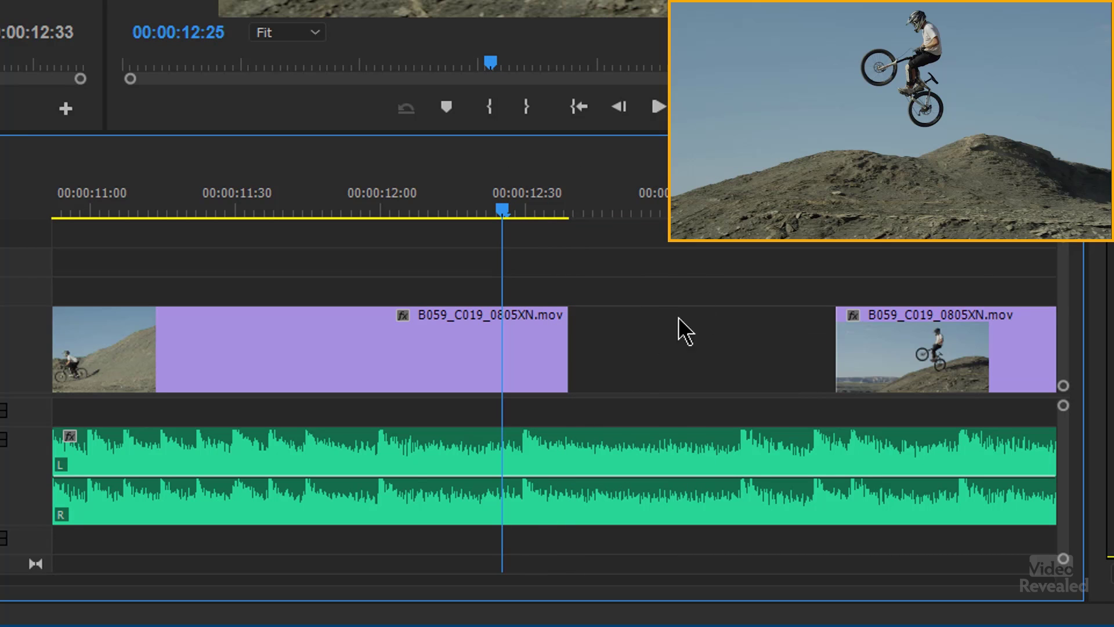
pyautogui.moveTo(844, 324); pyautogui.dragTo(569, 325)
# Step: Rejoin the two B059_C019 pieces on V1 with Join Through Edits at the cut
pyautogui.moveTo(530, 219); pyautogui.dragTo(604, 235)
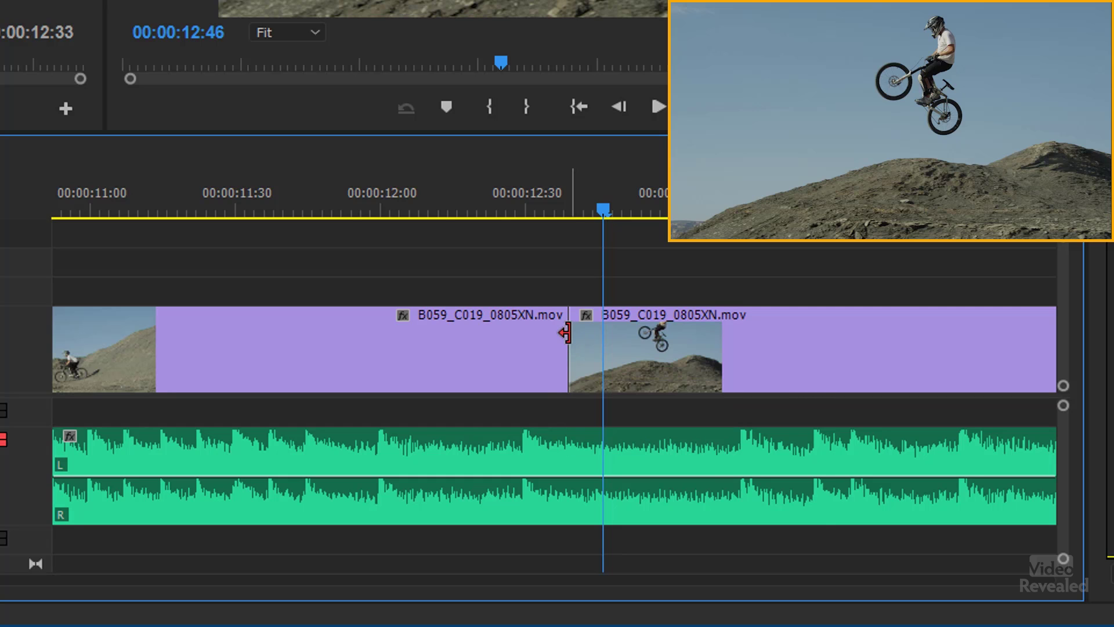
pyautogui.rightClick(564, 332)
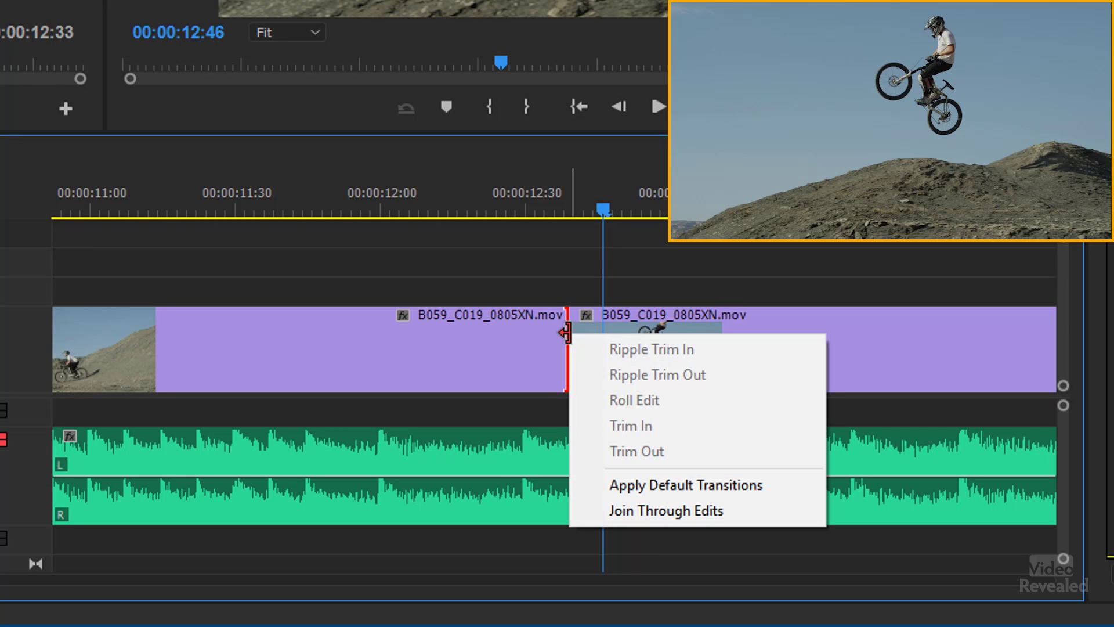
pyautogui.click(726, 512)
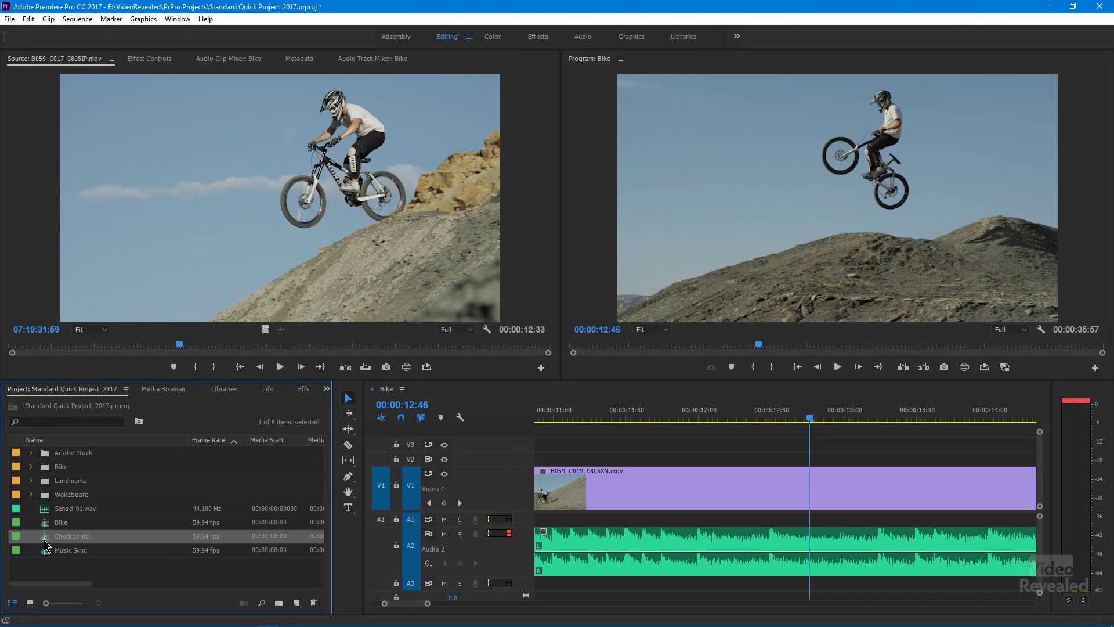
# Step: Open the Checkboard sequence and select all the clips on V2
pyautogui.doubleClick(45, 536)
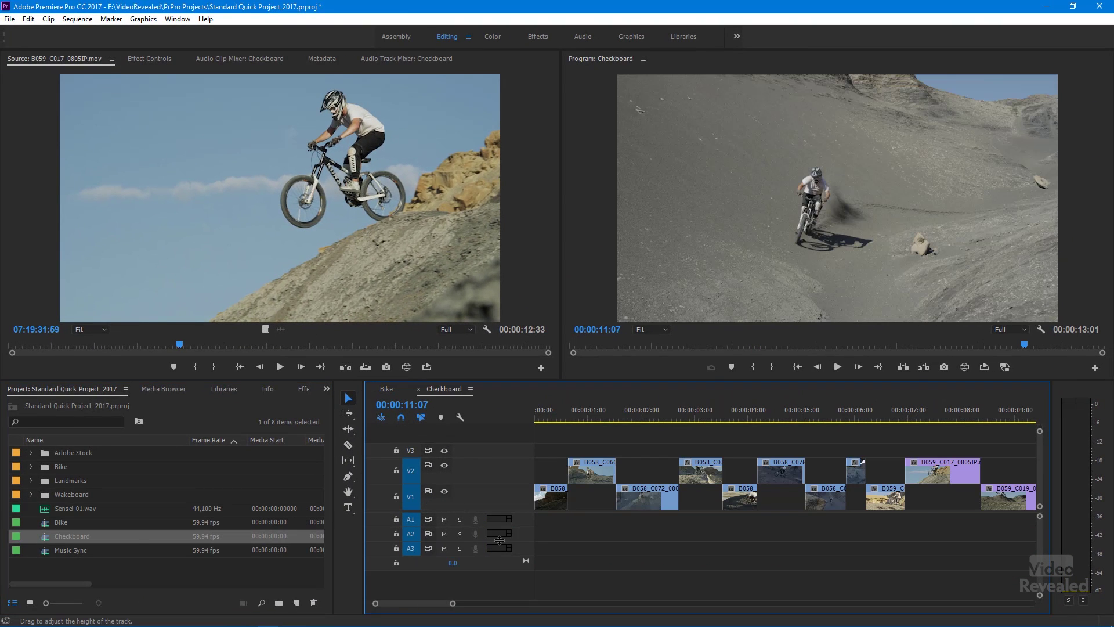
pyautogui.press('-')
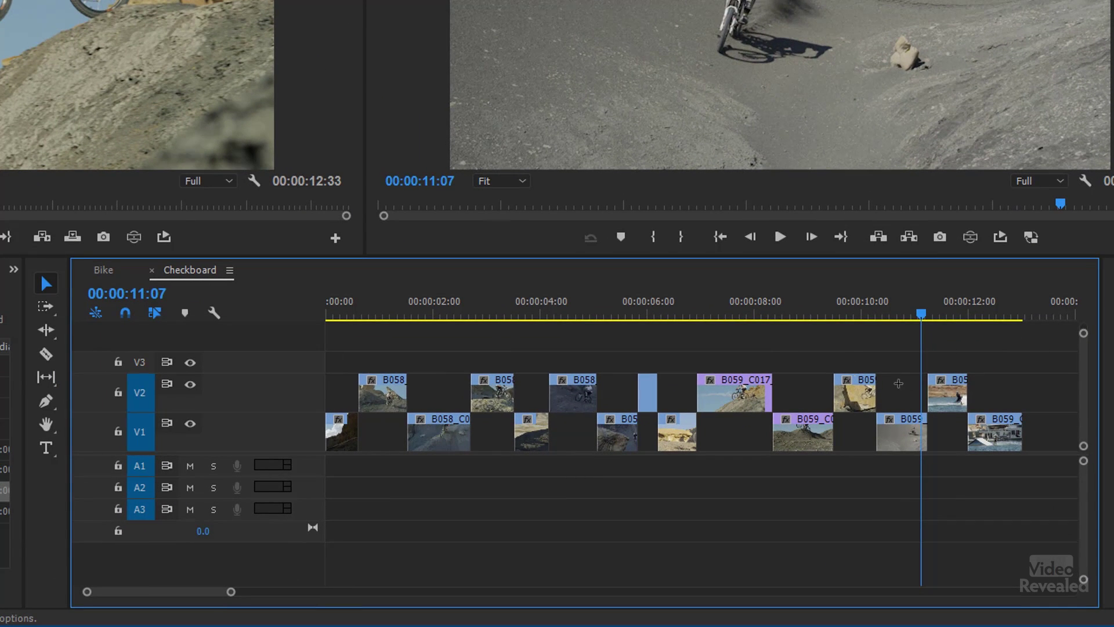
pyautogui.moveTo(898, 383); pyautogui.dragTo(982, 395)
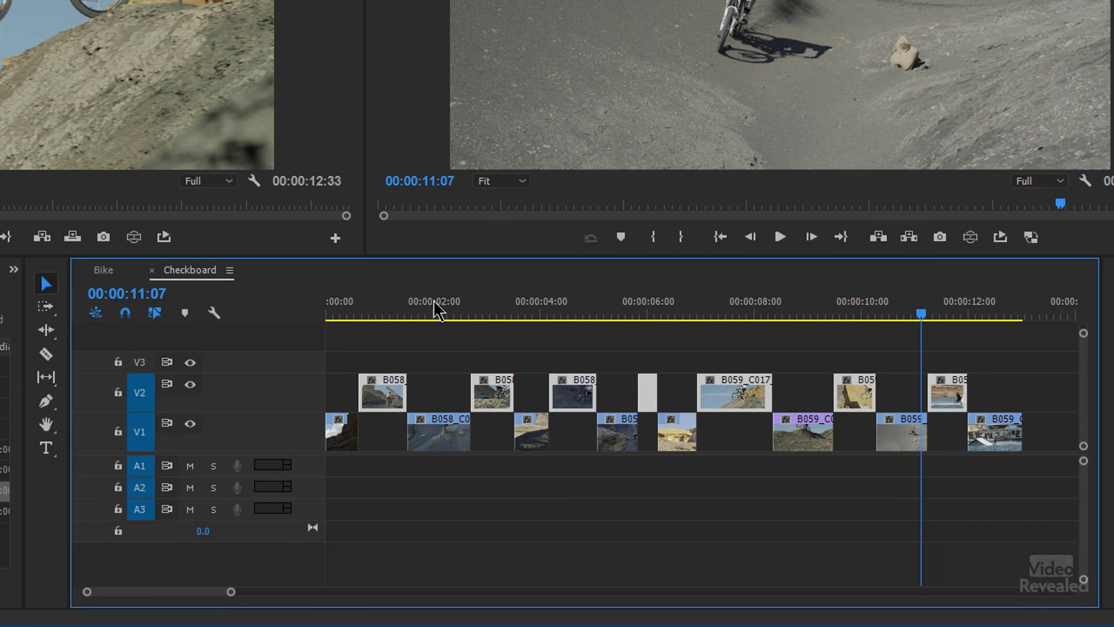
# Step: Place the playhead at 00:00:02:49 over B058_C073 and switch to the Track Select Forward Tool
pyautogui.click(477, 315)
pyautogui.press('=')
pyautogui.press('=')
pyautogui.press('=')
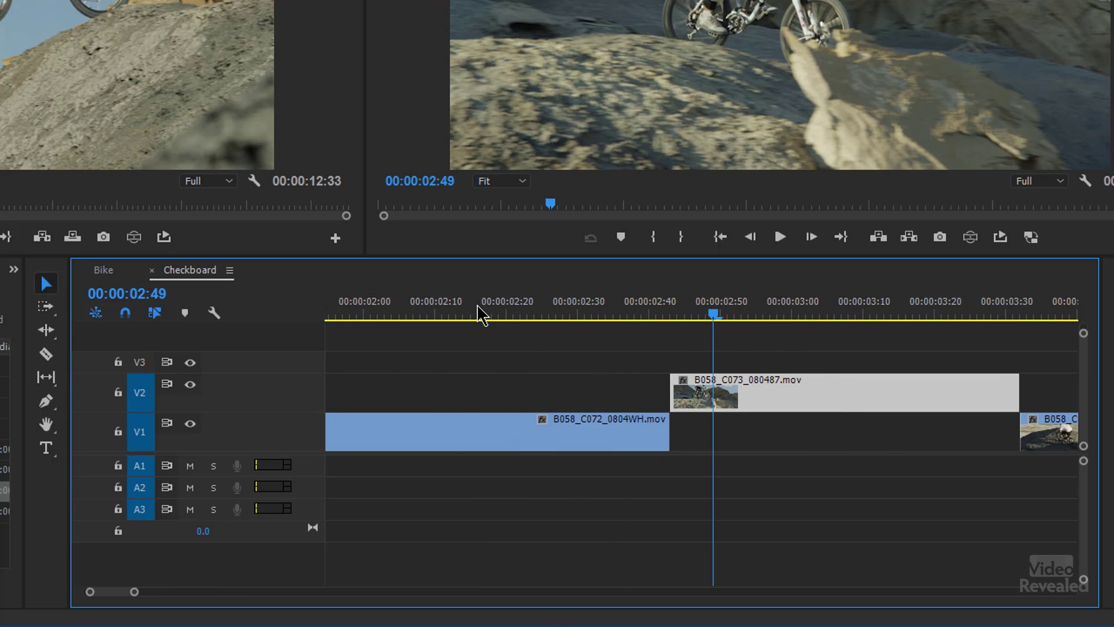
pyautogui.press('-')
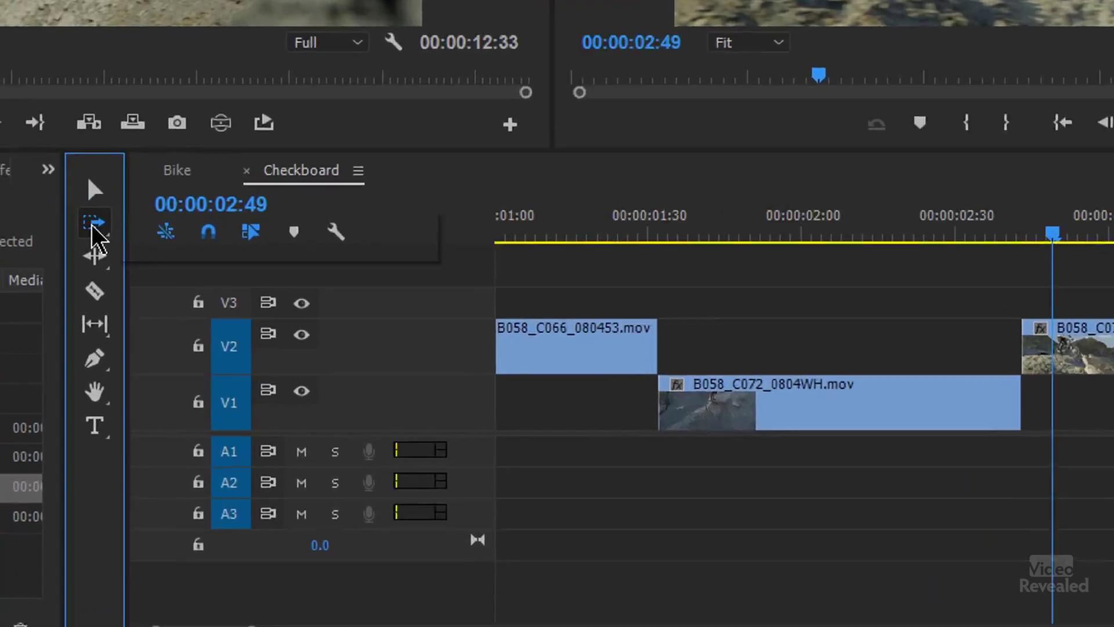
pyautogui.click(46, 307)
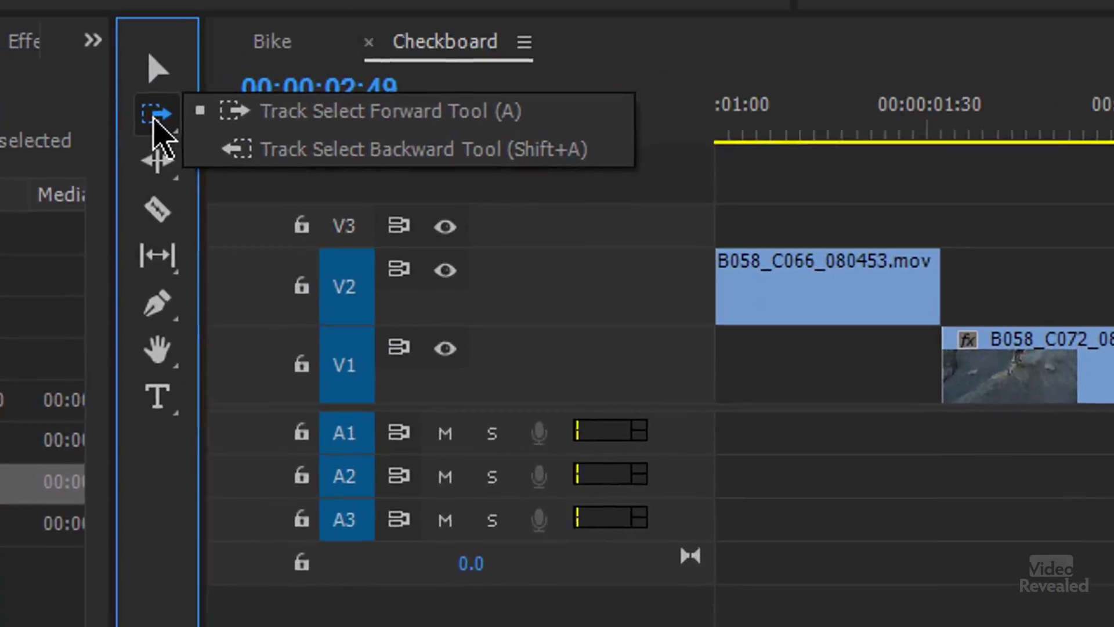
pyautogui.click(416, 113)
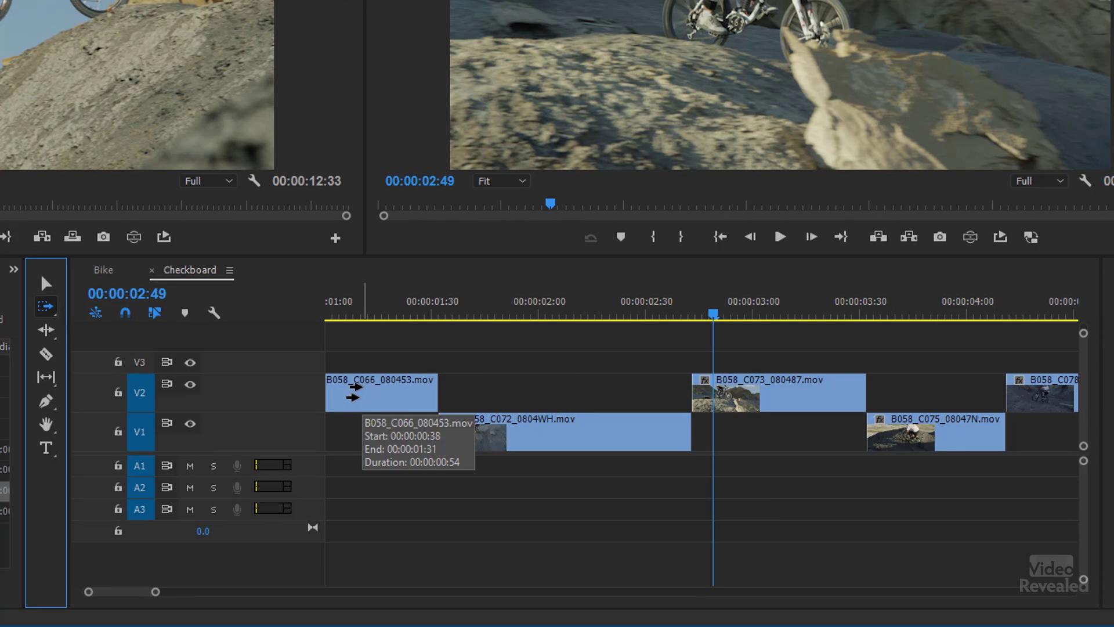
# Step: Try the forward selection across all tracks, clear it, and move only V2's clips from B058_C066 onward down to V1
pyautogui.click(354, 391)
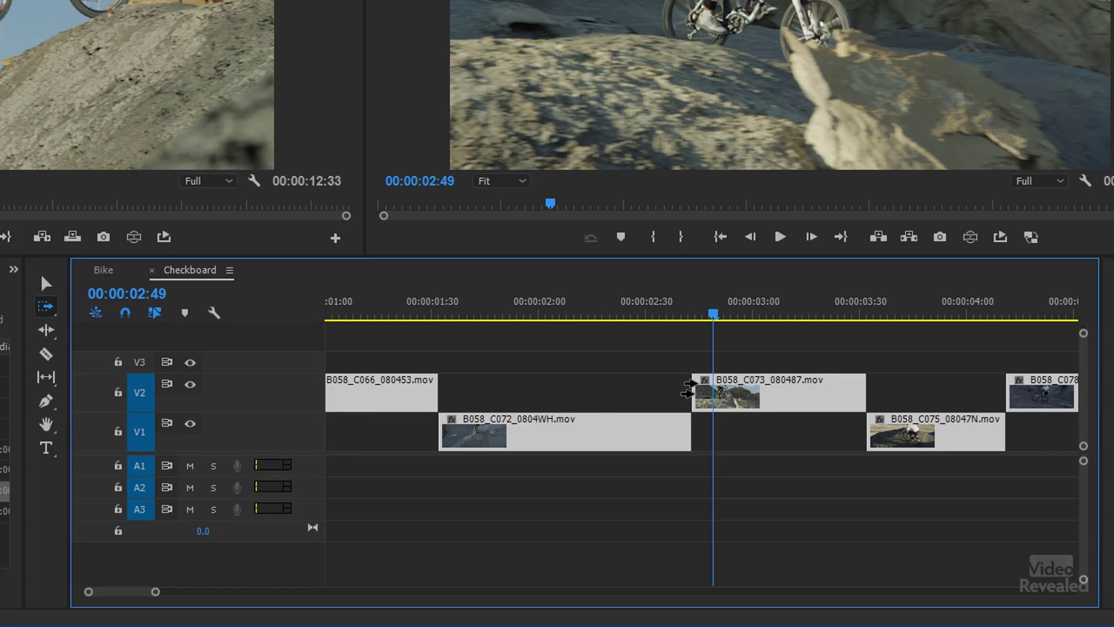
pyautogui.click(429, 352)
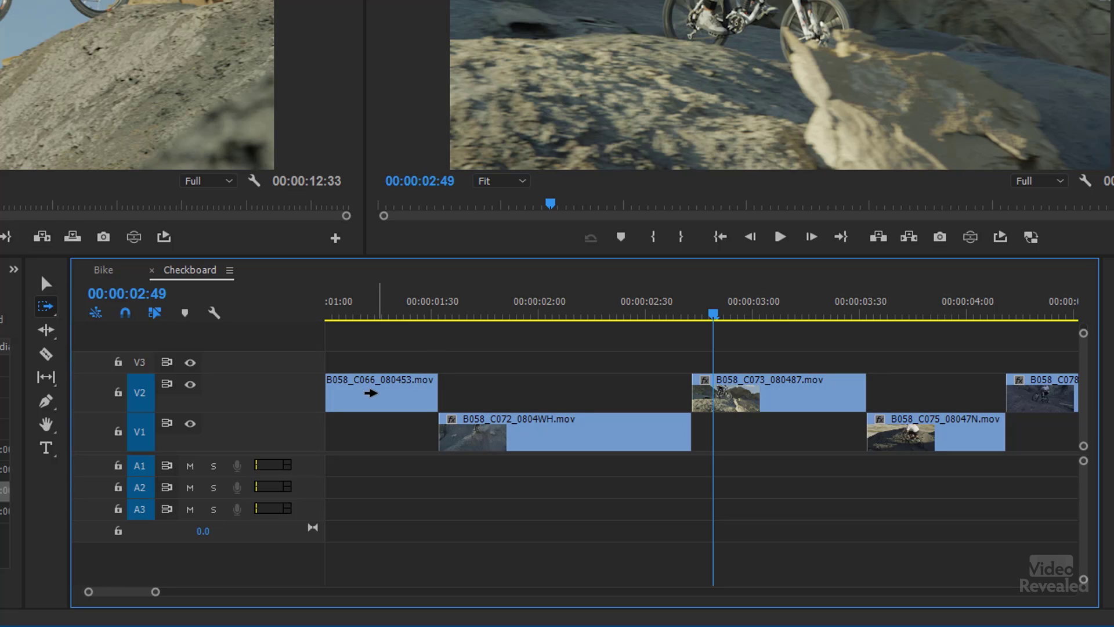
pyautogui.keyDown('shift'); pyautogui.click(371, 390); pyautogui.keyUp('shift')
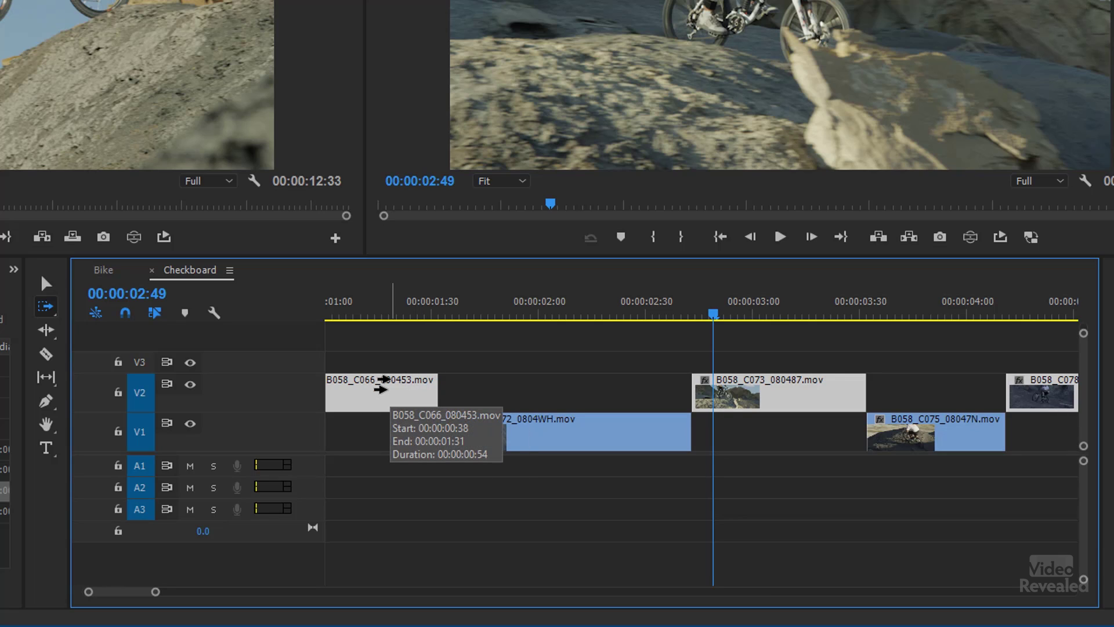
pyautogui.hotkey('alt', 'Down')
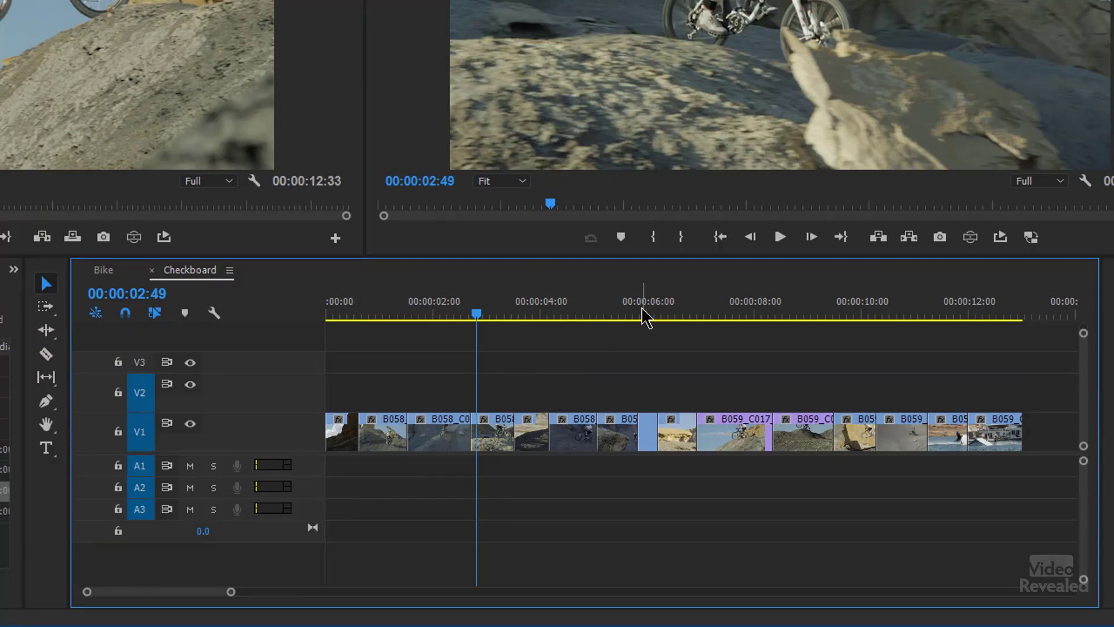
# Step: Trim the end of B058_C082 on V1 back by 1 frame to create a small gap before B058_C083
pyautogui.moveTo(644, 318); pyautogui.dragTo(634, 346)
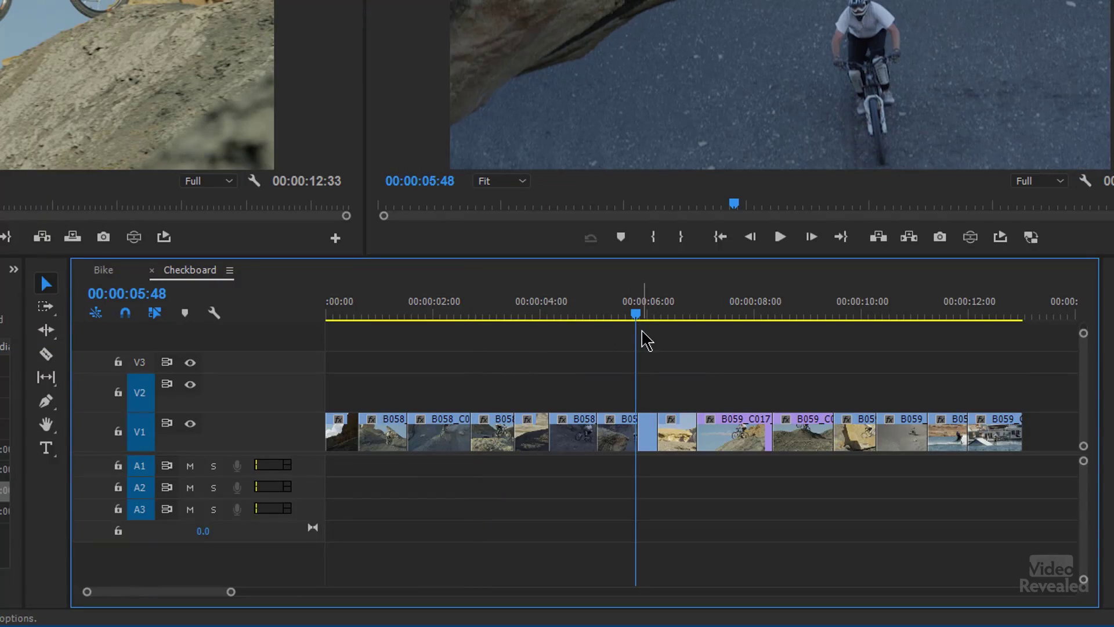
pyautogui.press('=')
pyautogui.press('=')
pyautogui.press('=')
pyautogui.press('=')
pyautogui.press('=')
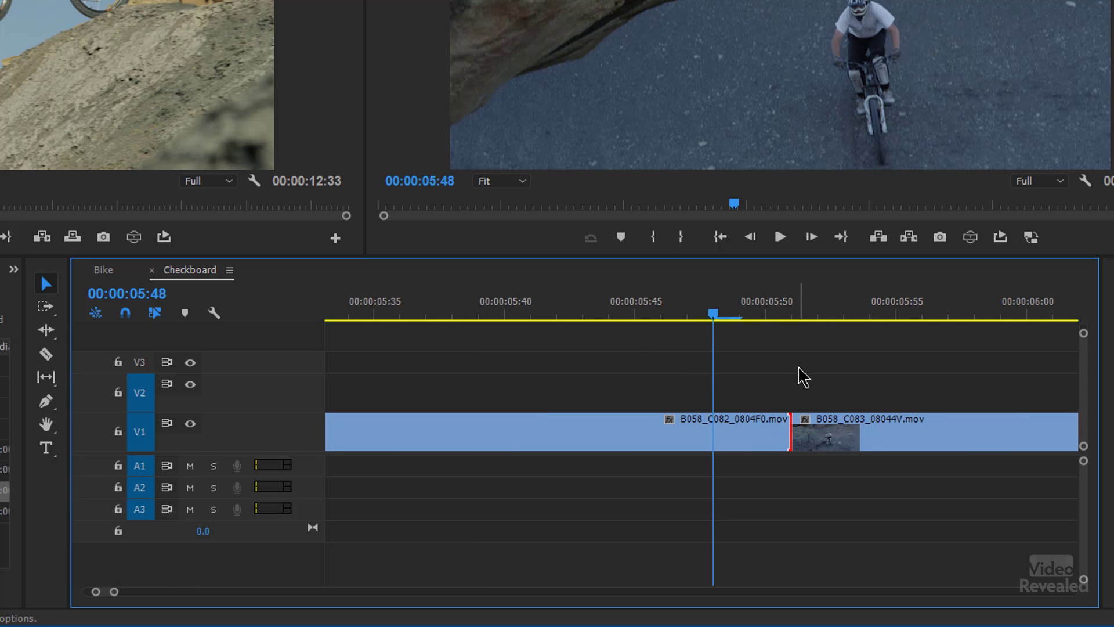
pyautogui.write('-100')
pyautogui.press('Return')
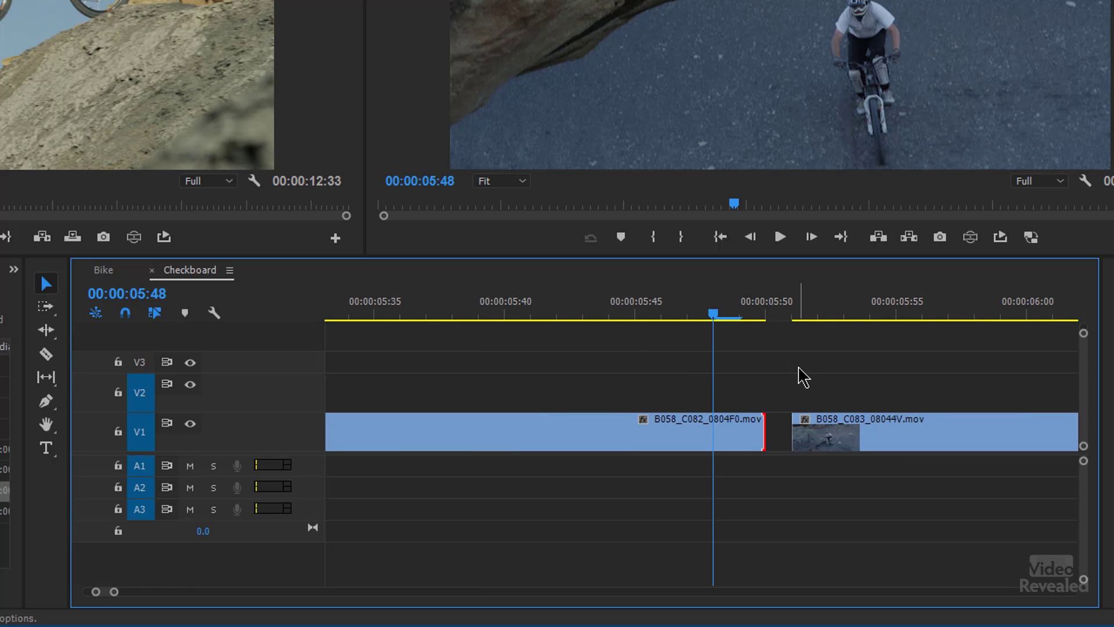
# Step: Return the playhead to the start of the sequence and go to the next gap in the track
pyautogui.moveTo(758, 316); pyautogui.dragTo(790, 308)
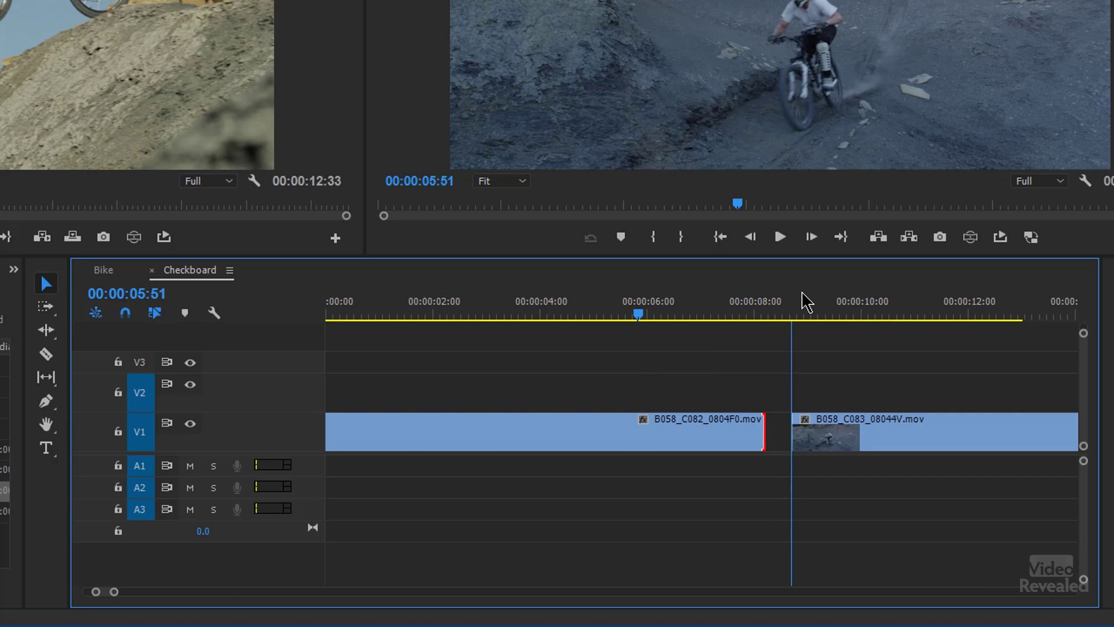
pyautogui.press('\\')
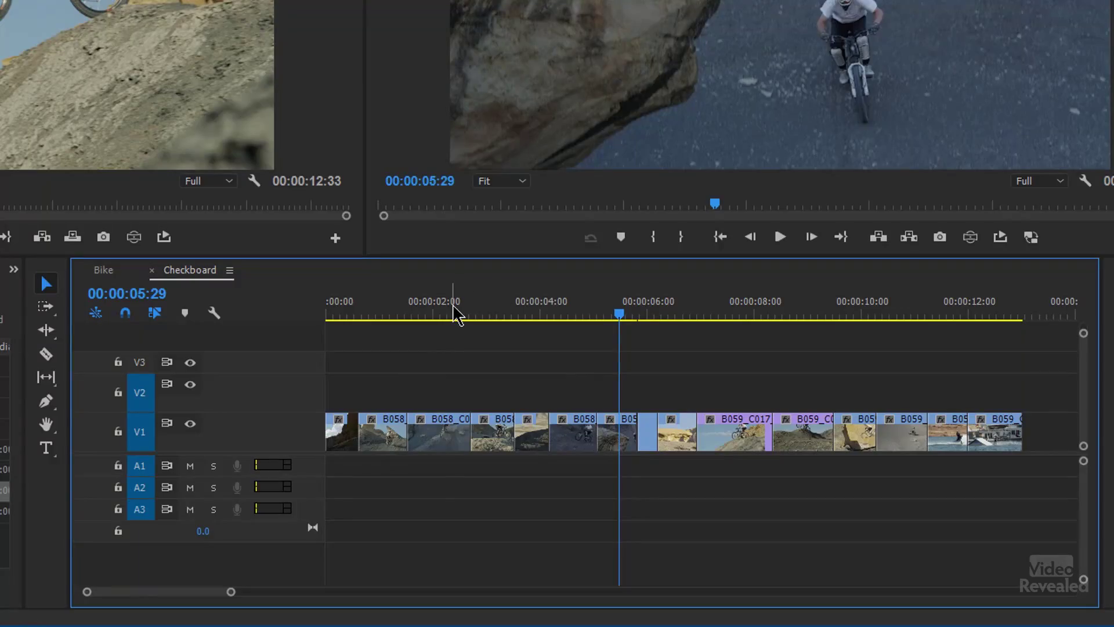
pyautogui.click(326, 318)
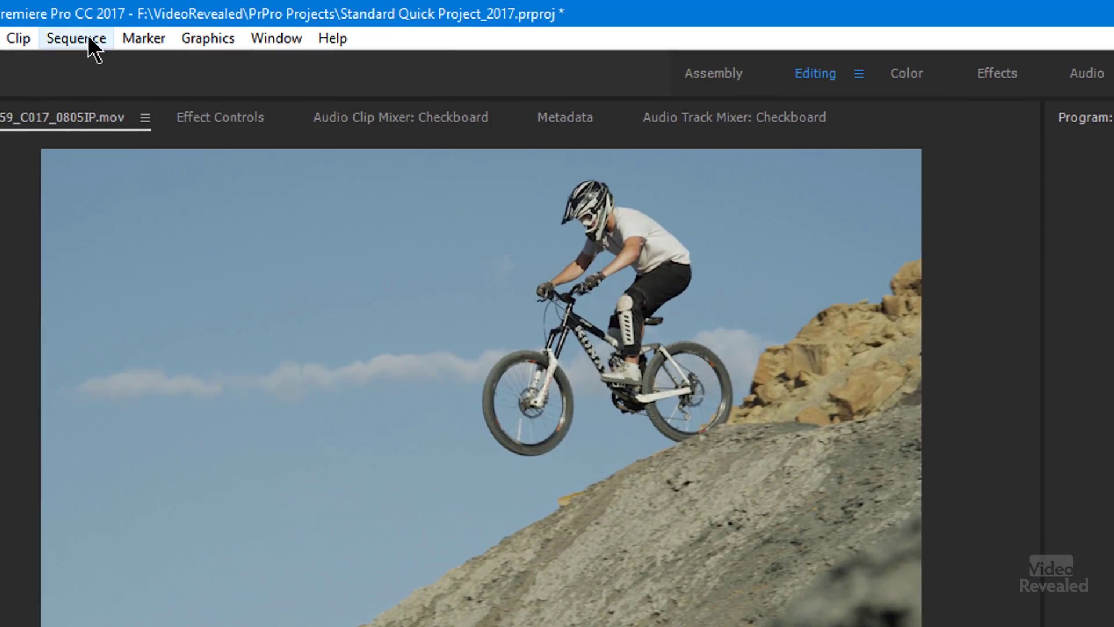
pyautogui.click(86, 32)
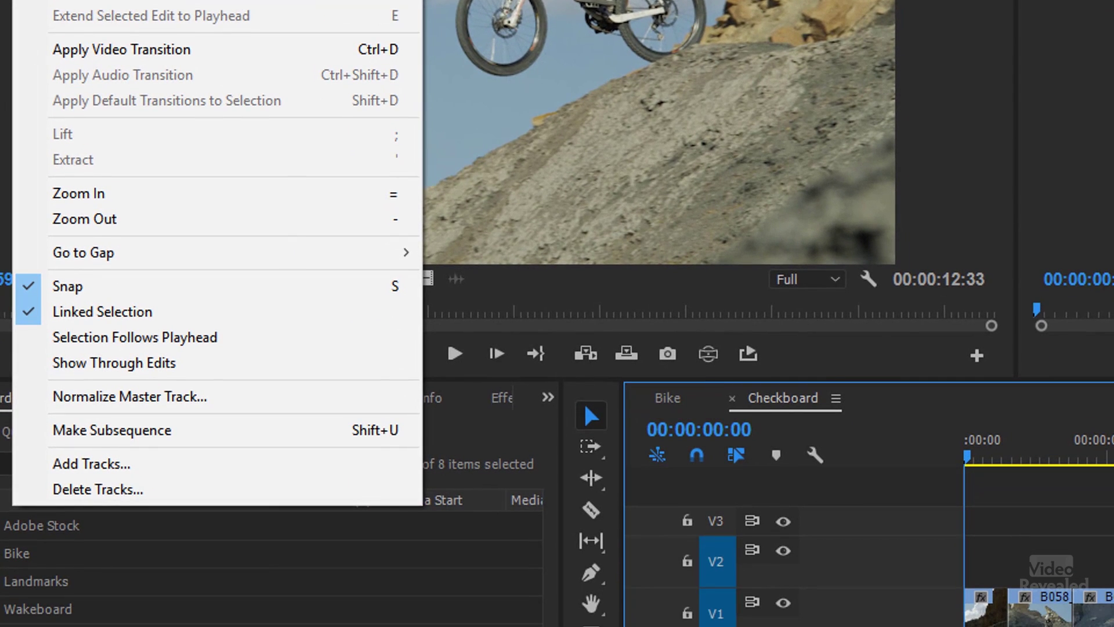
pyautogui.moveTo(179, 249)
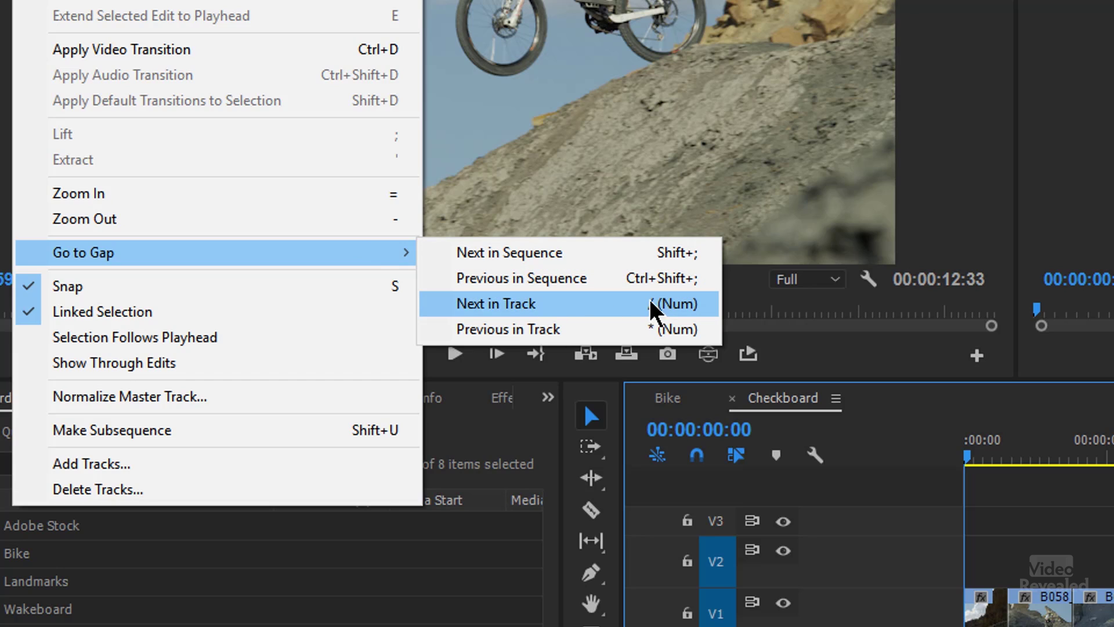
pyautogui.click(620, 316)
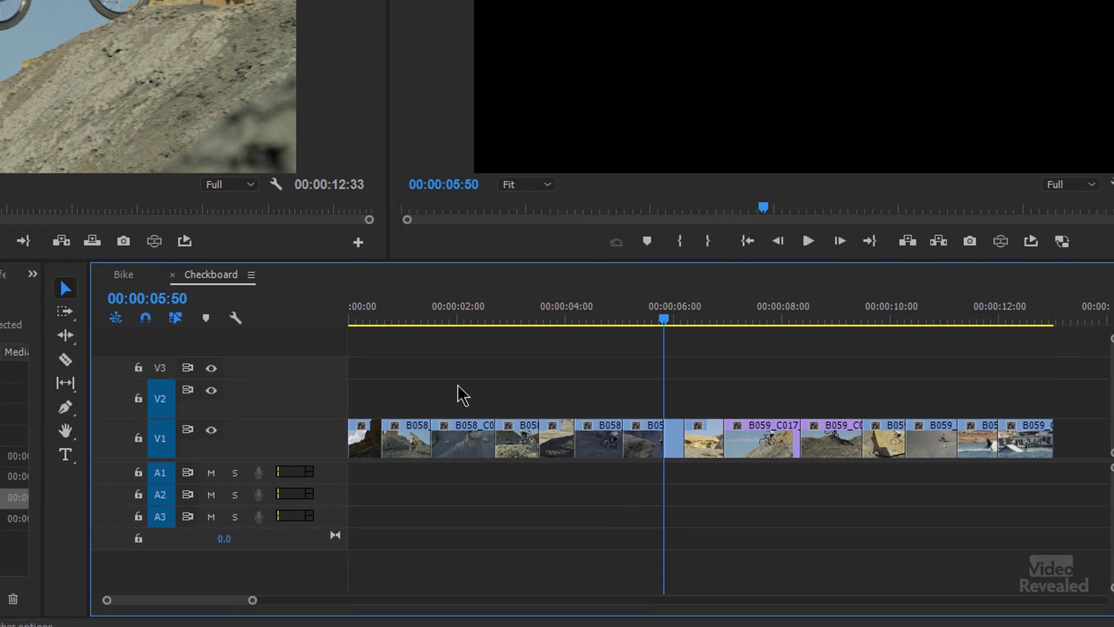
# Step: Extend the end of B058_C082 on V1 to the start of B058_C083 to close the gap
pyautogui.press('=')
pyautogui.press('=')
pyautogui.press('=')
pyautogui.press('=')
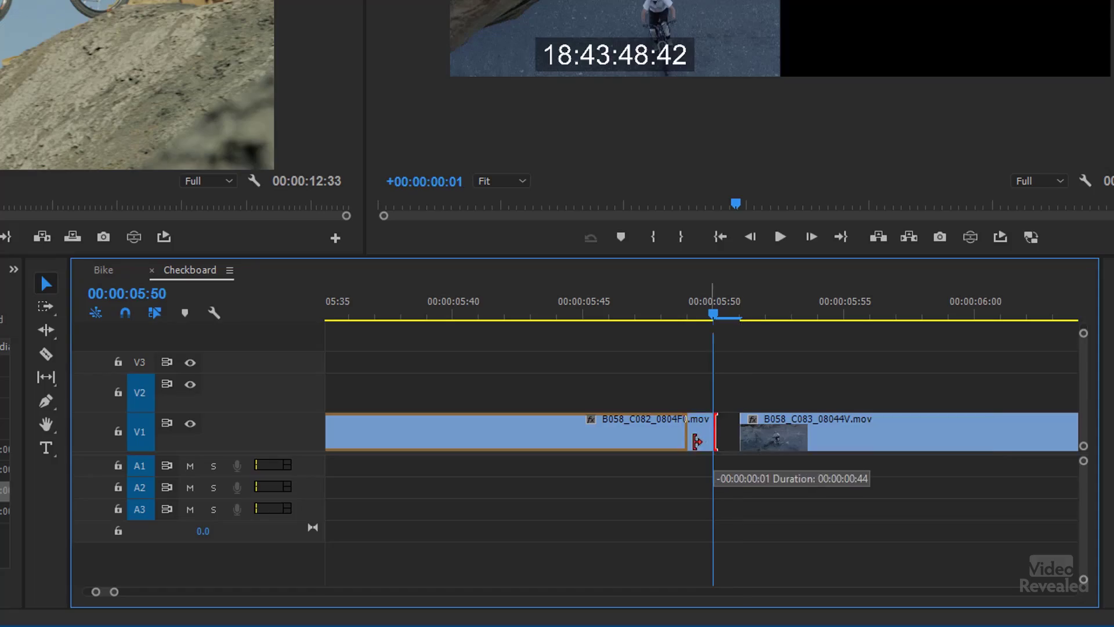
pyautogui.moveTo(714, 447); pyautogui.dragTo(739, 469)
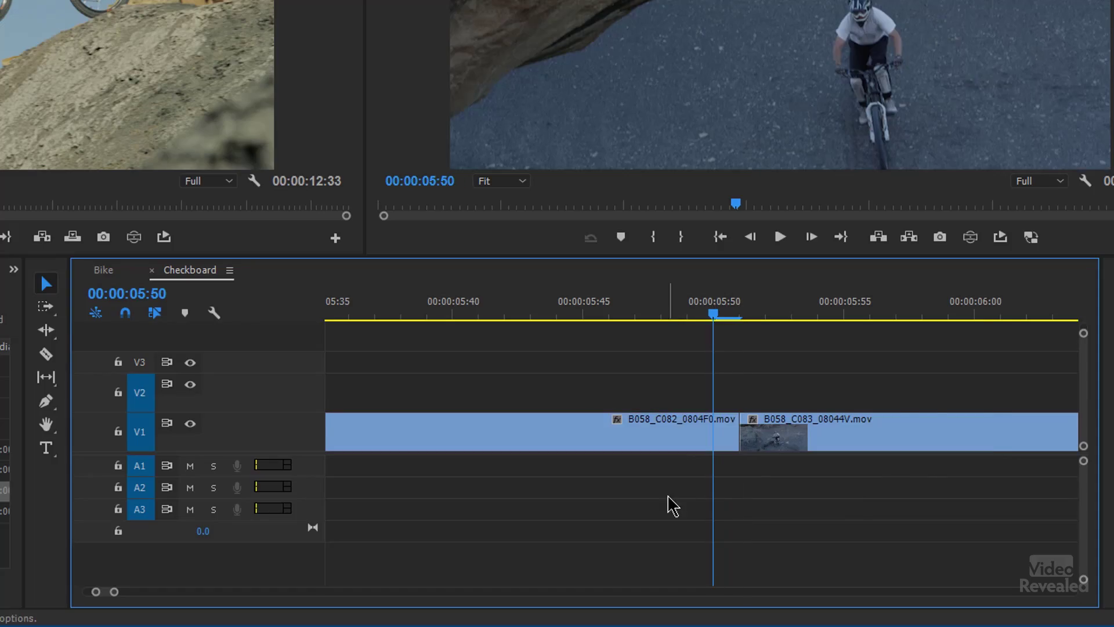
# Step: Expand the Wakeboard bin and place its five clips, B059_C037 to B059_C056, on V2 at the start of the sequence
pyautogui.press('\\')
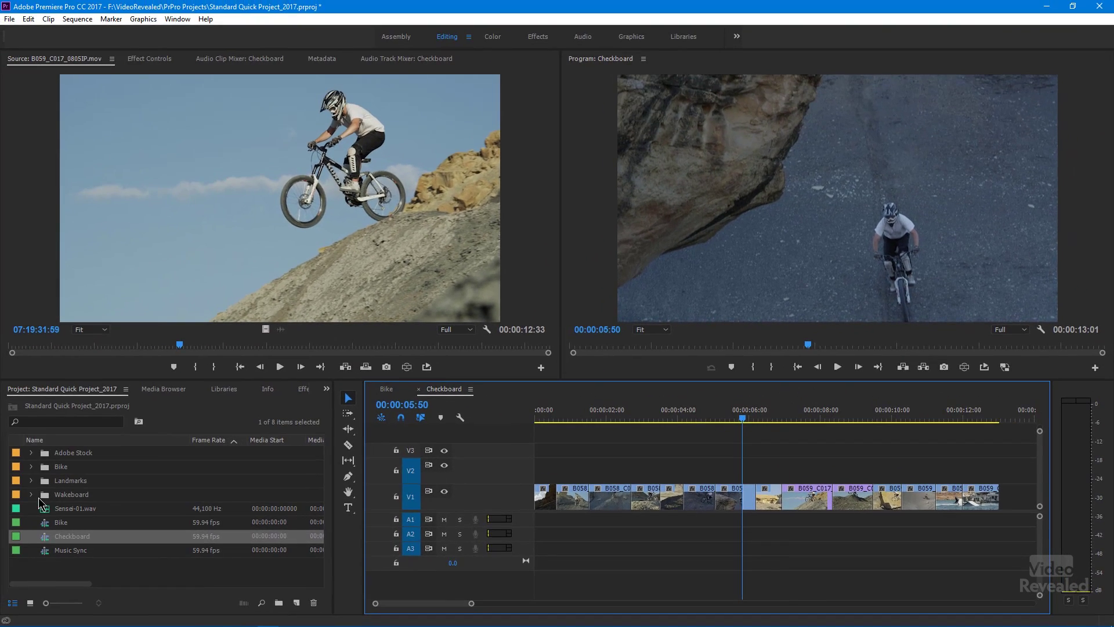
pyautogui.click(31, 494)
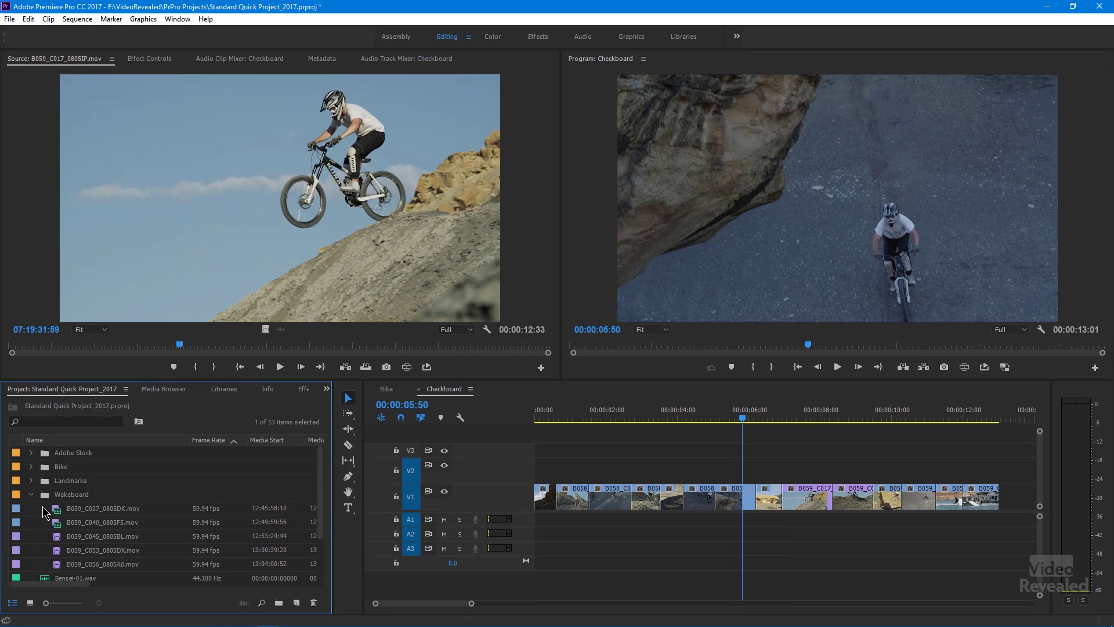
pyautogui.moveTo(44, 512); pyautogui.dragTo(58, 563)
pyautogui.moveTo(348, 488); pyautogui.dragTo(508, 475)
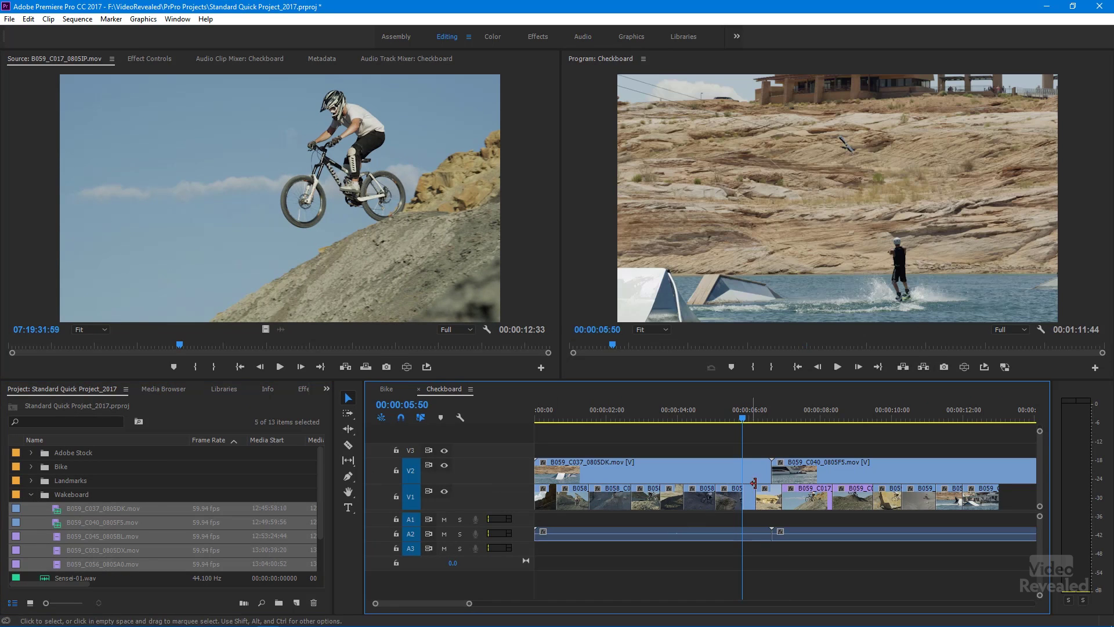
pyautogui.press('\\')
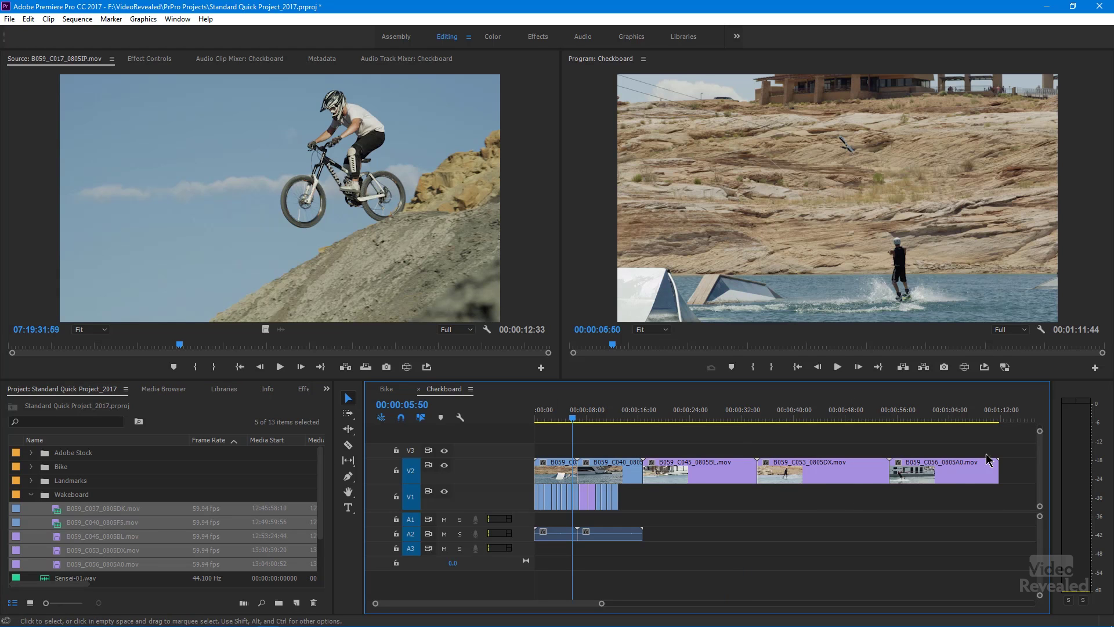
pyautogui.hotkey('ctrl', 'z')
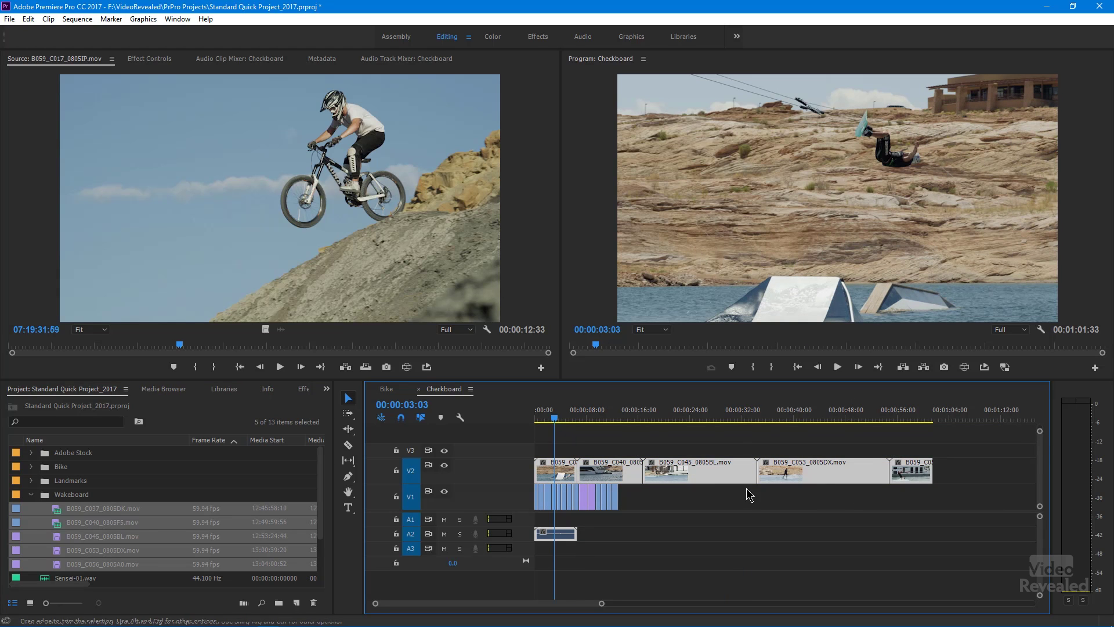
# Step: Shorten B059_C040, B059_C045 and B059_C053 on V2, closing the gaps so the five wakeboard clips sit end to end
pyautogui.moveTo(638, 465); pyautogui.dragTo(600, 465)
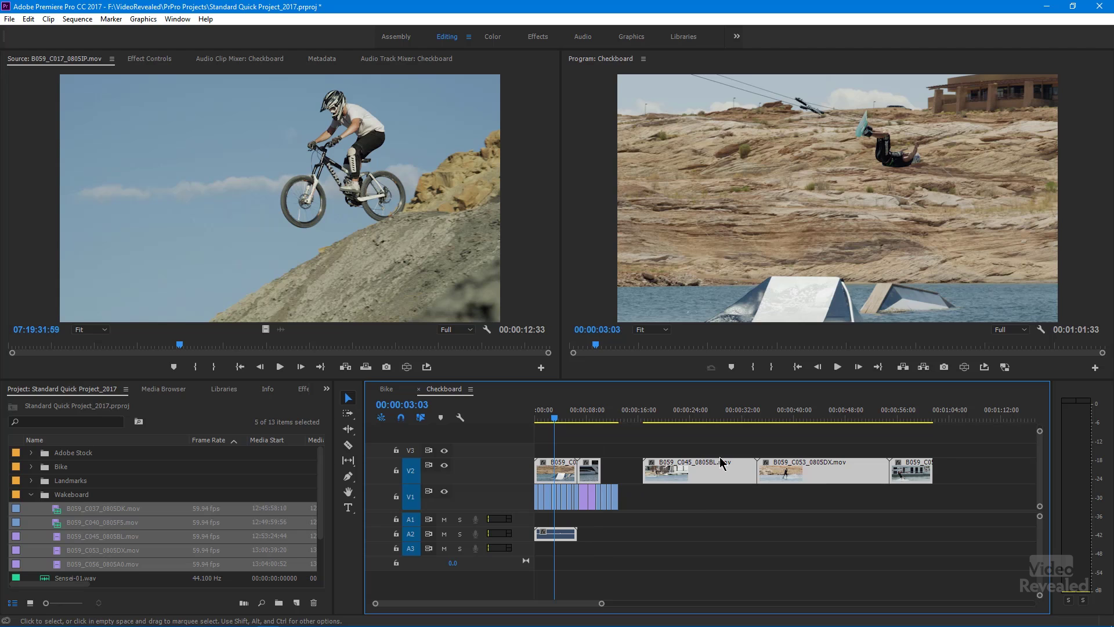
pyautogui.moveTo(695, 467); pyautogui.dragTo(641, 465)
pyautogui.moveTo(736, 472); pyautogui.dragTo(627, 473)
pyautogui.moveTo(910, 470); pyautogui.dragTo(651, 471)
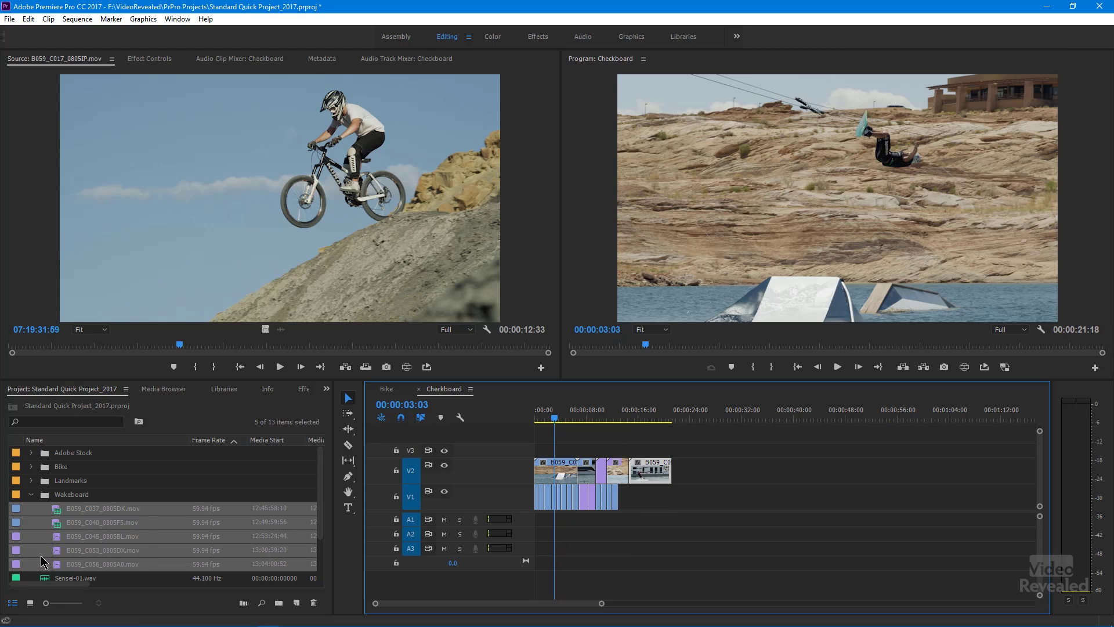
# Step: Place Sensei-01.wav on A1 at the start of the sequence
pyautogui.scroll(-2, 40, 571)
pyautogui.moveTo(47, 525); pyautogui.dragTo(546, 519)
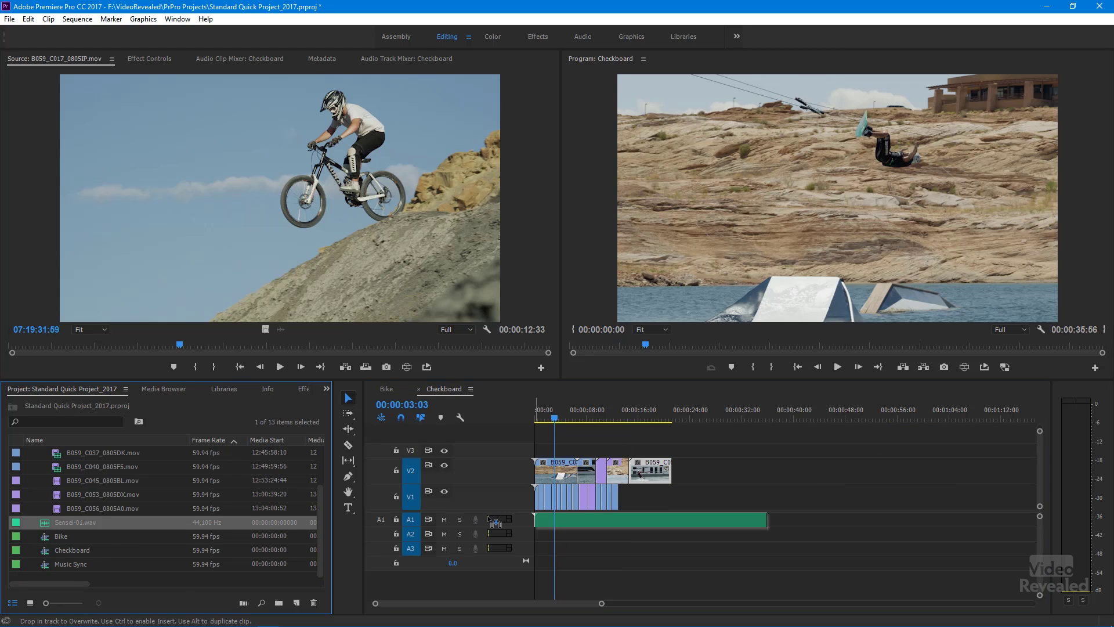
pyautogui.press('=')
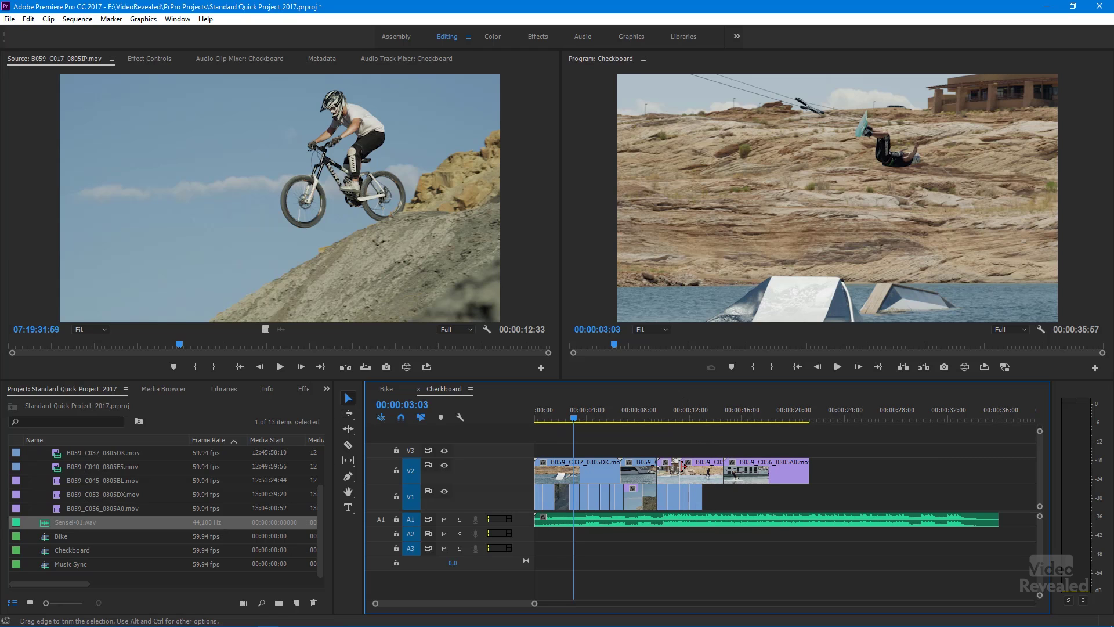
# Step: Trim the start of B059_C045 on V2 to open a gap and try to go to the next gap in the sequence
pyautogui.moveTo(660, 471); pyautogui.dragTo(668, 471)
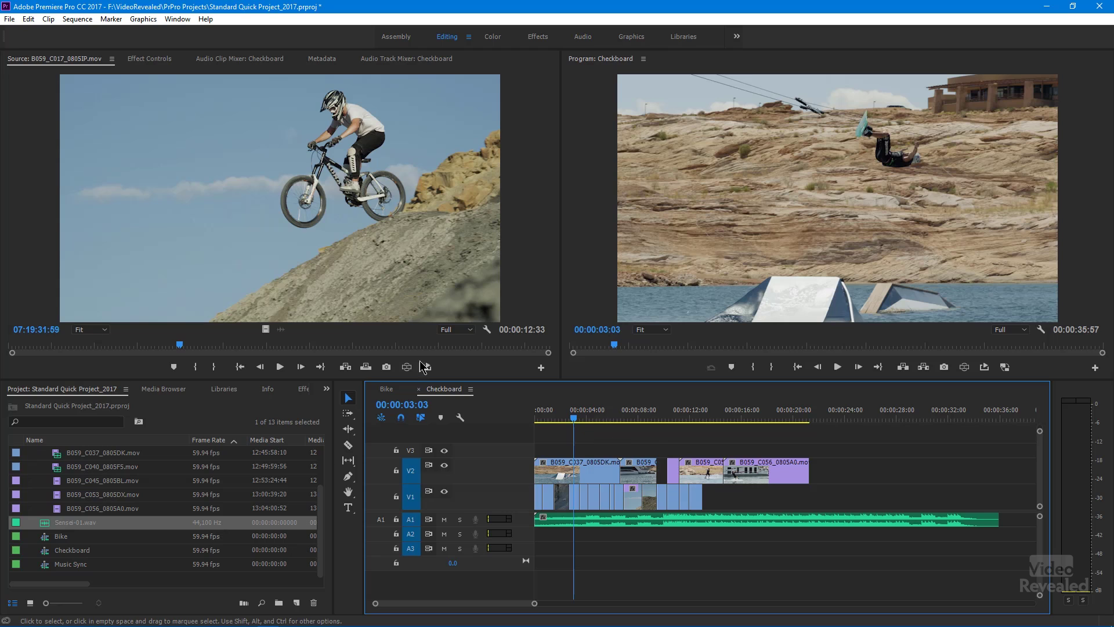
pyautogui.click(87, 21)
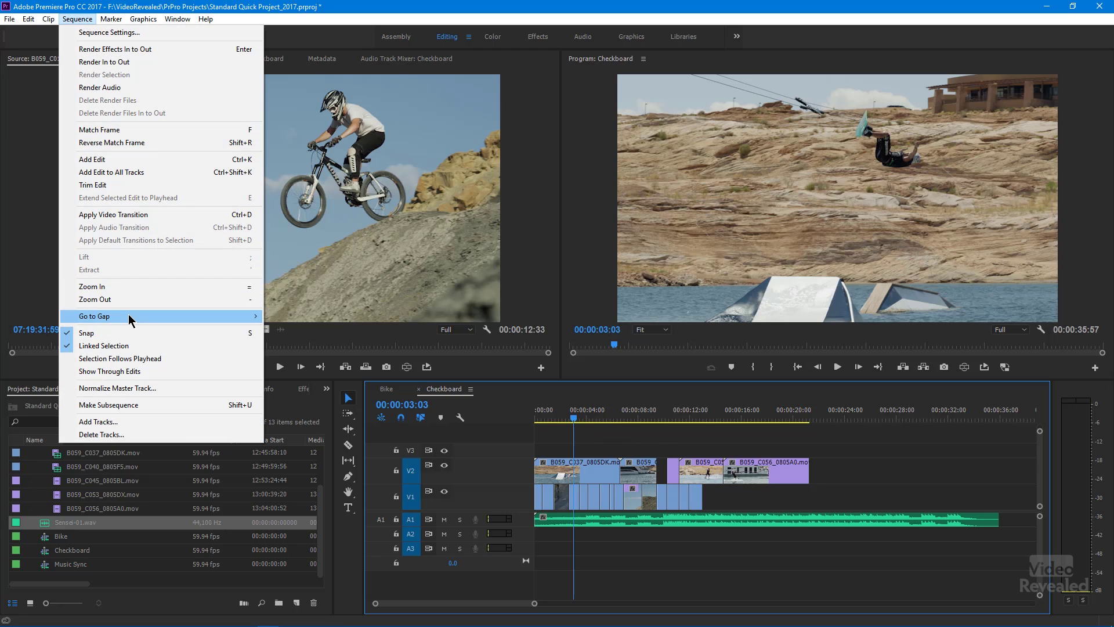
pyautogui.moveTo(155, 316)
pyautogui.click(341, 316)
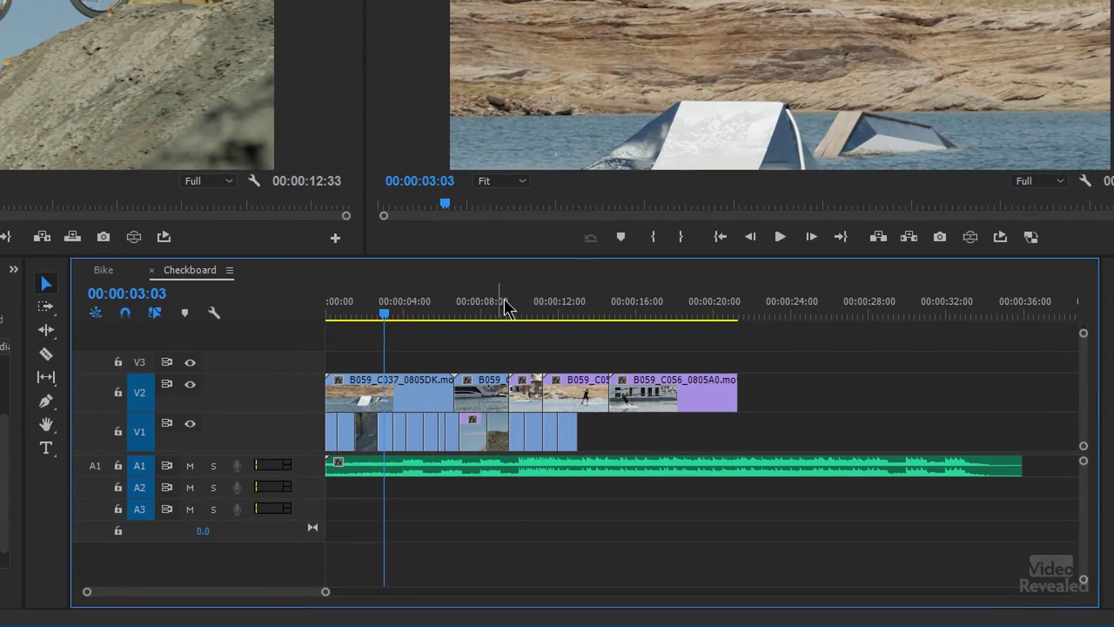
# Step: Lift a marked range of about half a second near 00:00:08:00 from all tracks, and go to that gap from the sequence start
pyautogui.moveTo(512, 307)
pyautogui.mouseDown()
pyautogui.moveTo(522, 309)
pyautogui.moveTo(474, 309)
pyautogui.moveTo(480, 298)
pyautogui.moveTo(491, 307)
pyautogui.mouseUp()
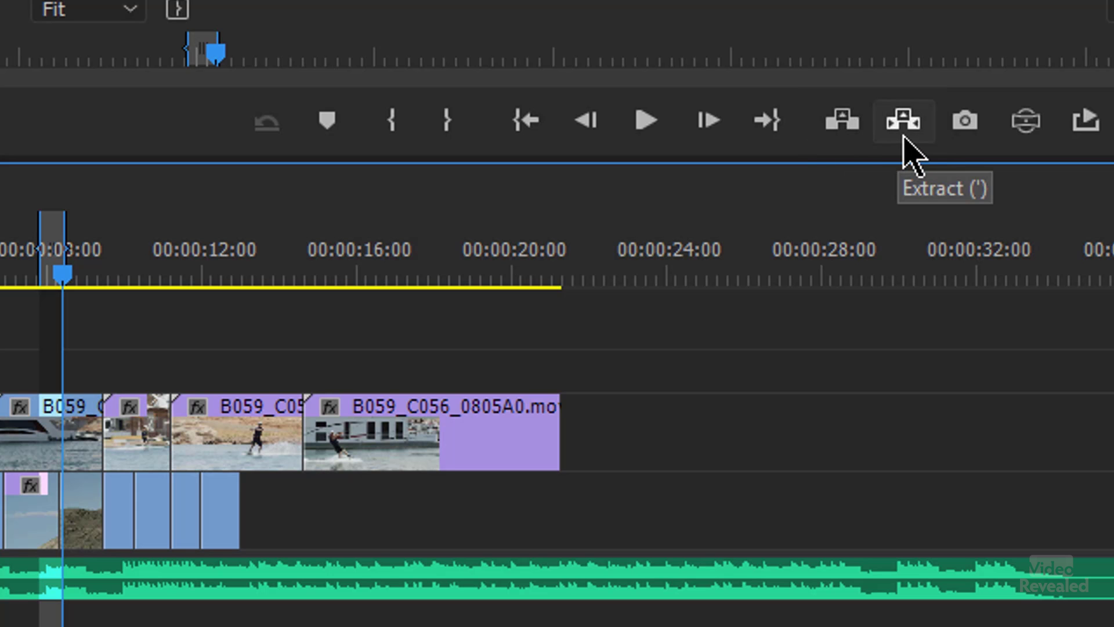
pyautogui.click(842, 123)
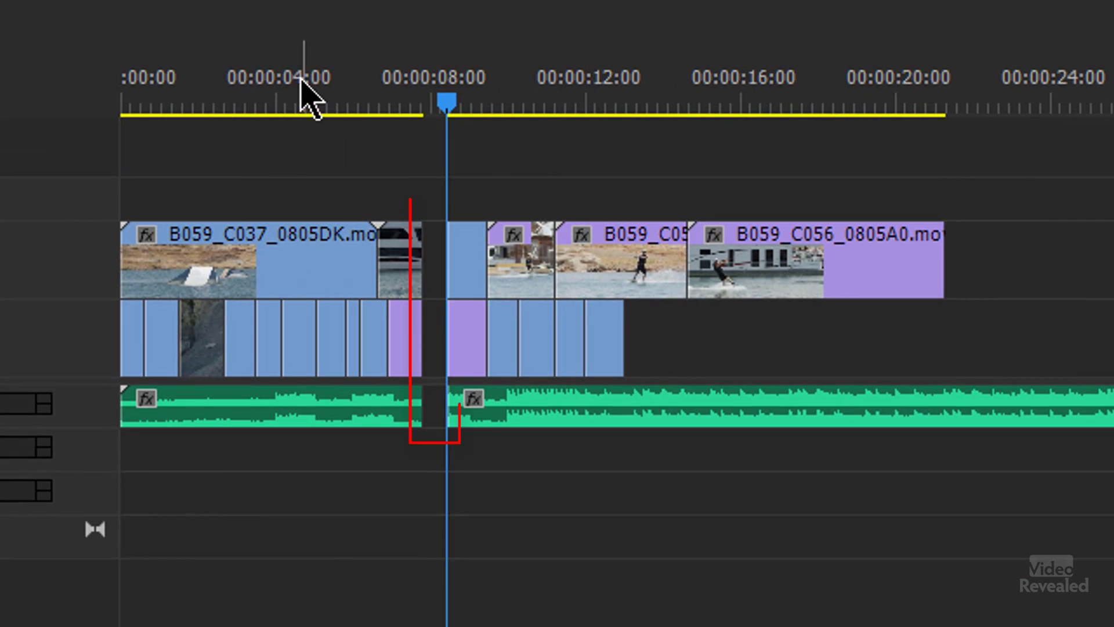
pyautogui.moveTo(159, 163); pyautogui.dragTo(0, 183)
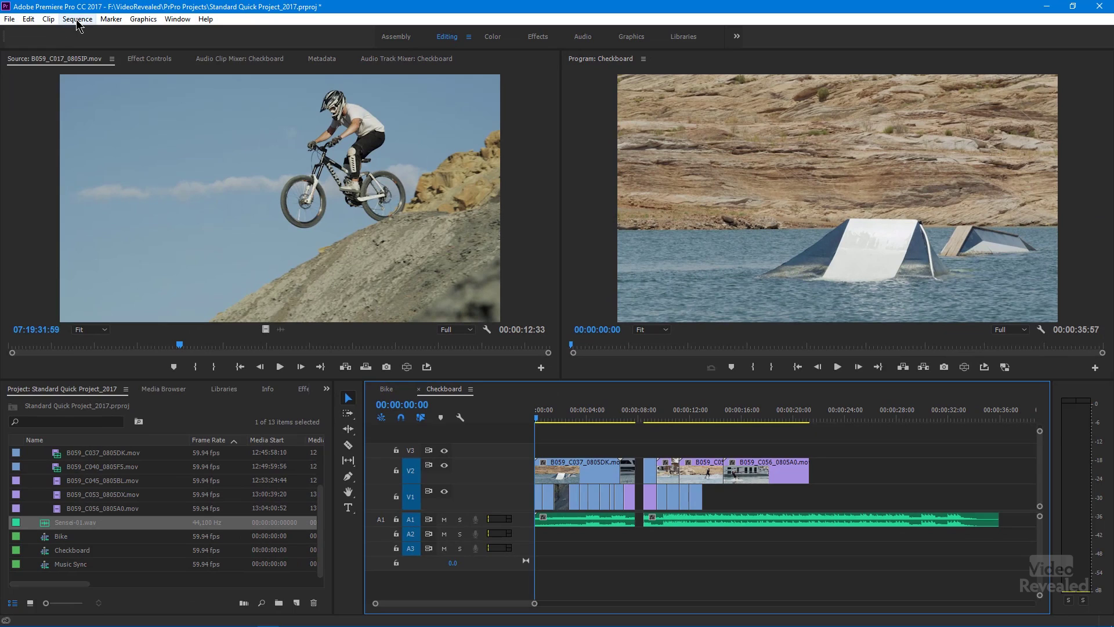
pyautogui.click(77, 21)
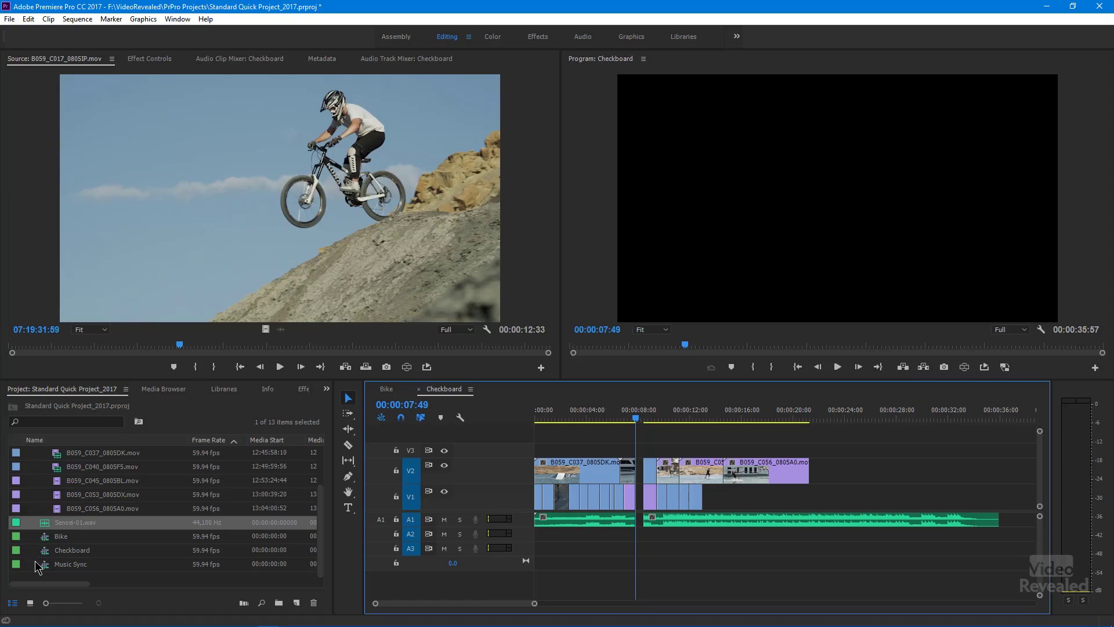
# Step: Open the Music Sync sequence and play through its second half to check how the clips match the music
pyautogui.doubleClick(45, 564)
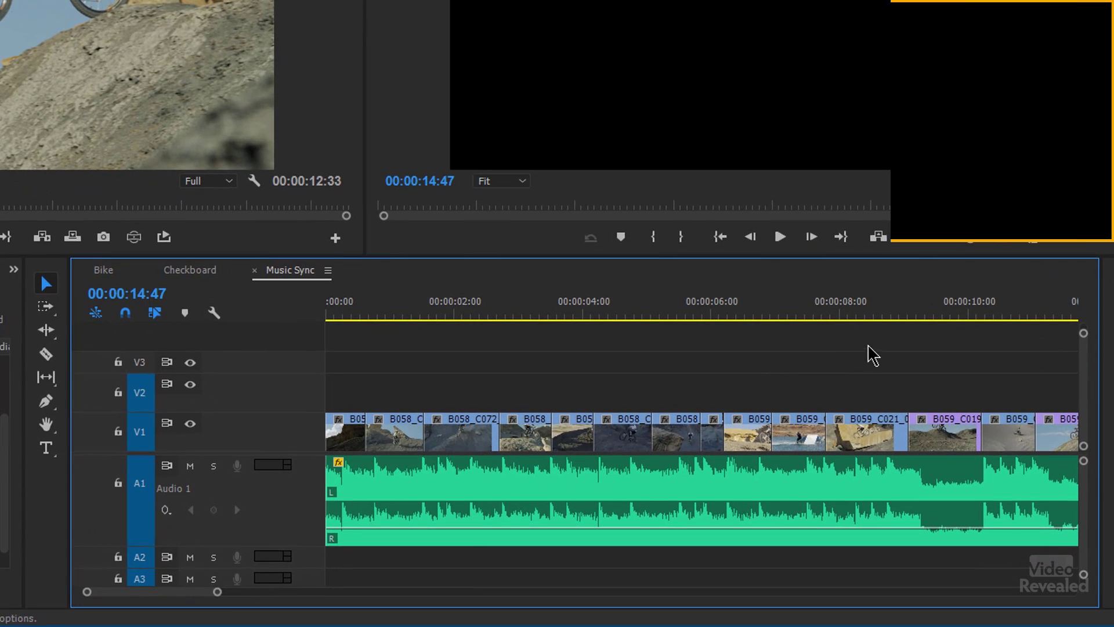
pyautogui.moveTo(880, 314); pyautogui.dragTo(935, 317)
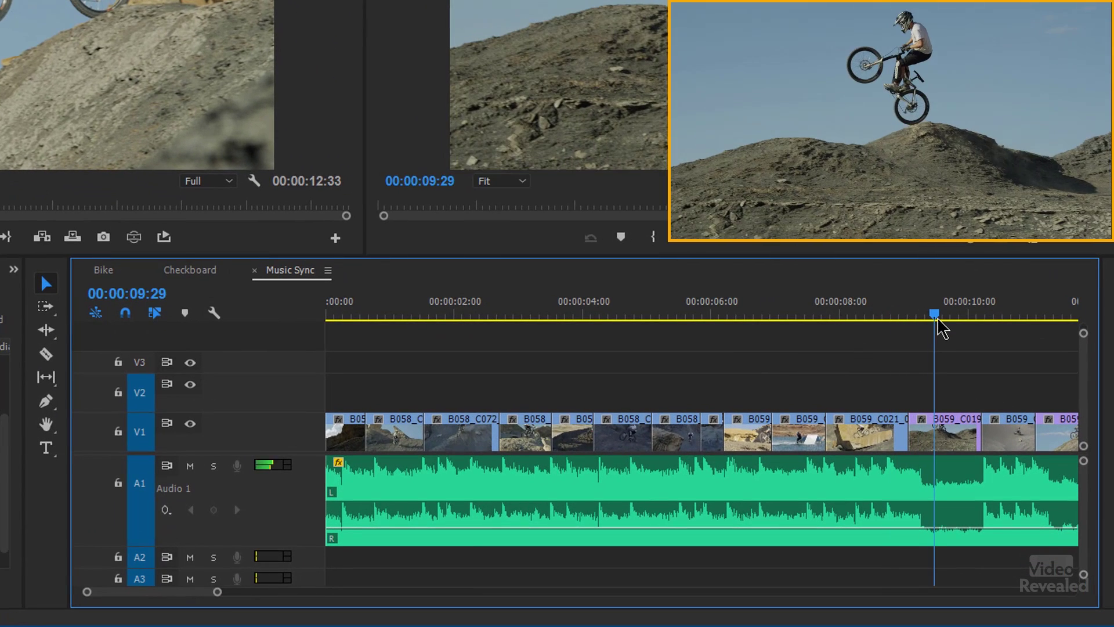
pyautogui.press('space')
pyautogui.press('-')
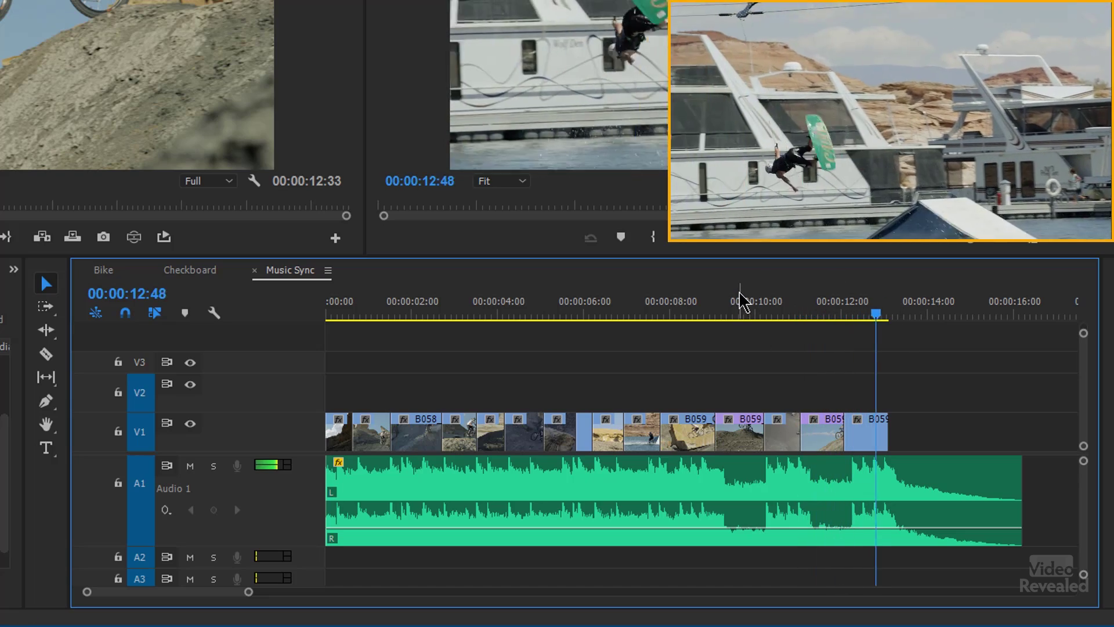
pyautogui.click(652, 311)
pyautogui.press('space')
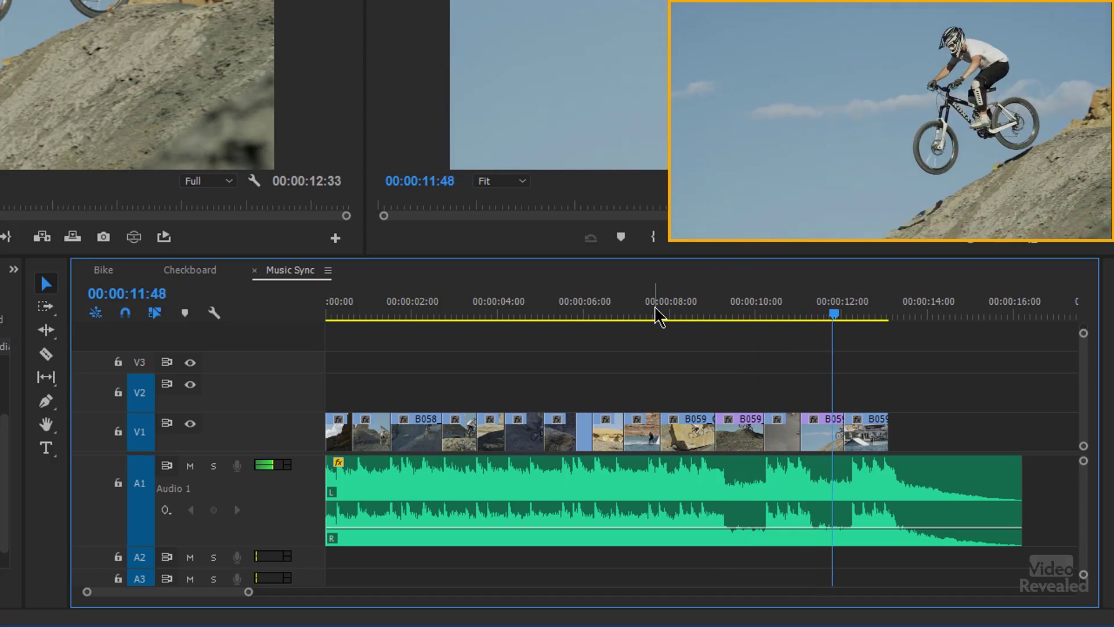
pyautogui.moveTo(812, 316); pyautogui.dragTo(749, 314)
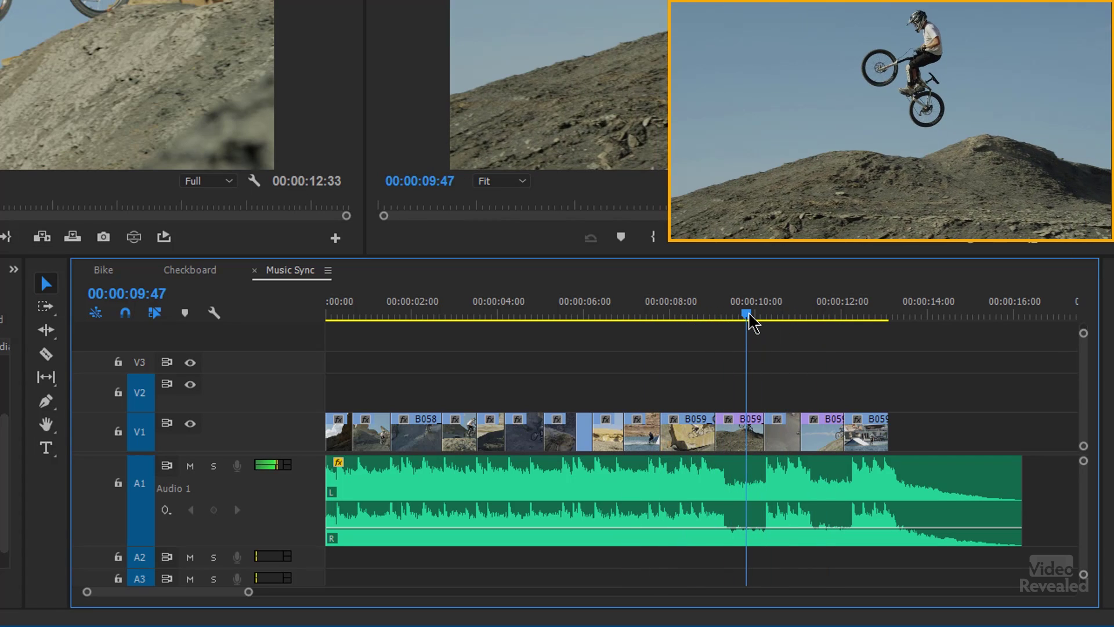
pyautogui.moveTo(748, 315); pyautogui.dragTo(735, 294)
# Step: Try to swap B059_C019 and B059_C040 by parking B059_C019 on V2 and moving B059_C040 into its place, and undo the moves
pyautogui.click(874, 431)
pyautogui.click(734, 435)
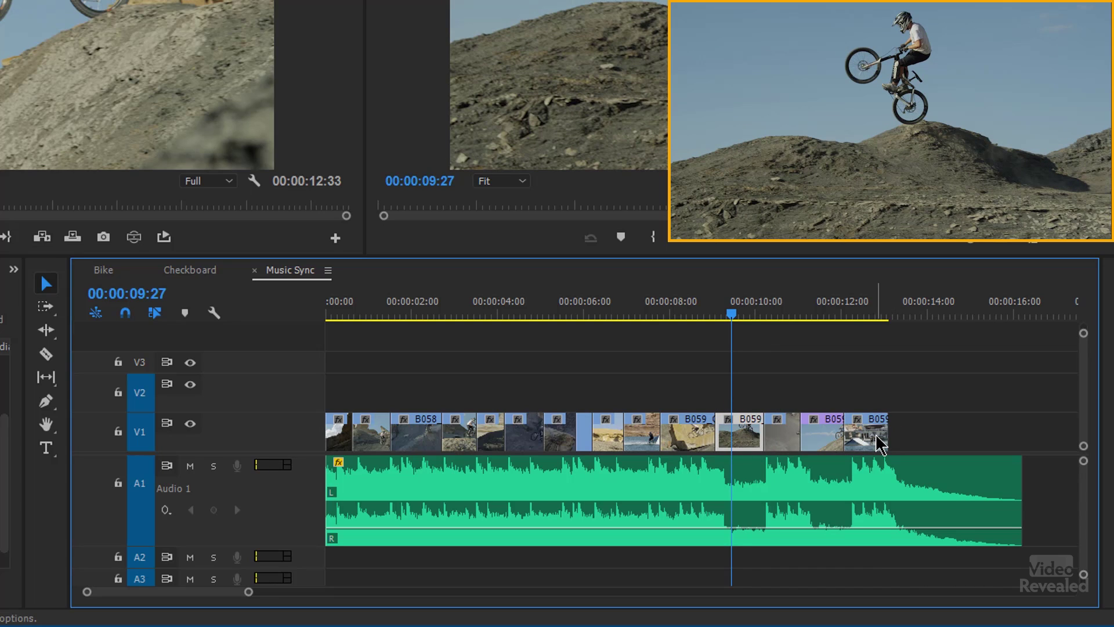
pyautogui.press('=')
pyautogui.scroll(-3, 928, 401)
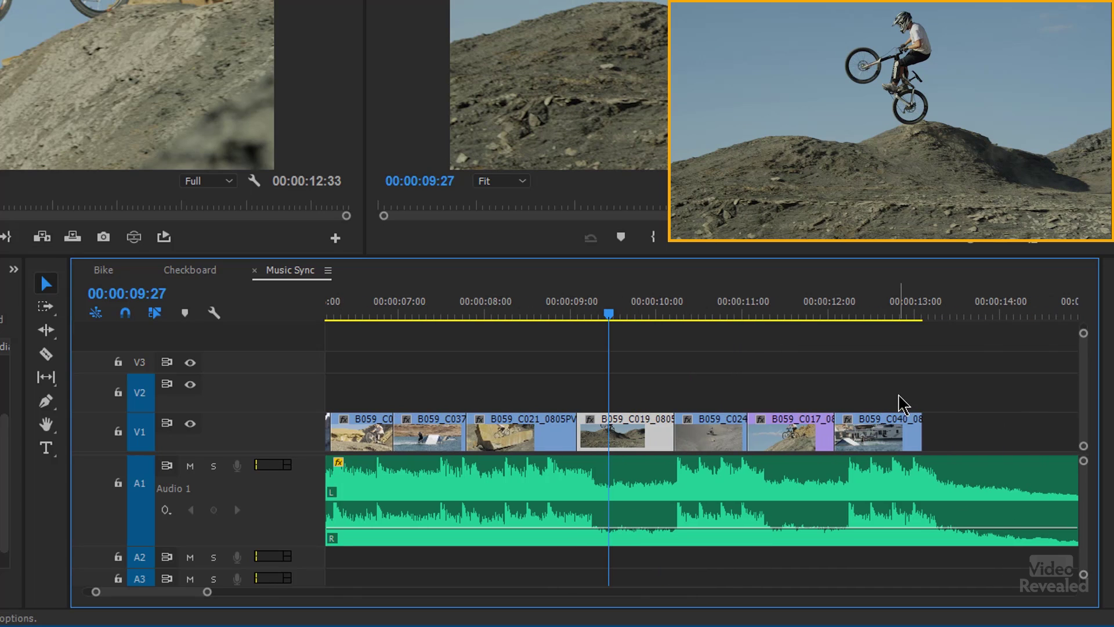
pyautogui.moveTo(638, 435); pyautogui.dragTo(870, 397)
pyautogui.moveTo(897, 442); pyautogui.dragTo(667, 432)
pyautogui.moveTo(885, 395); pyautogui.dragTo(869, 446)
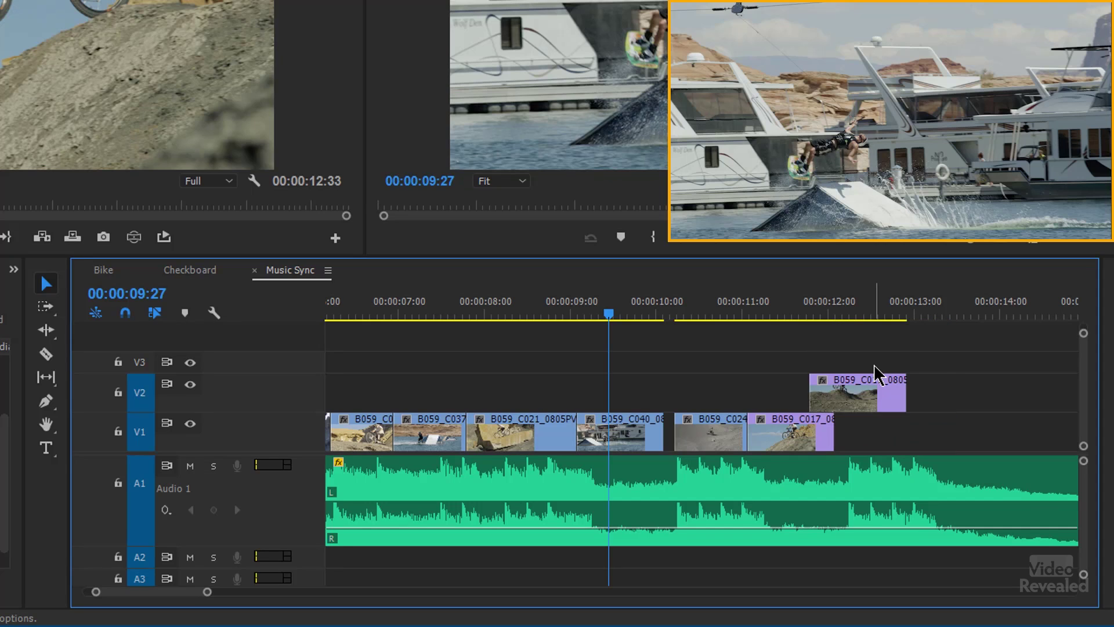
pyautogui.hotkey('ctrl', 'shift', 'z')
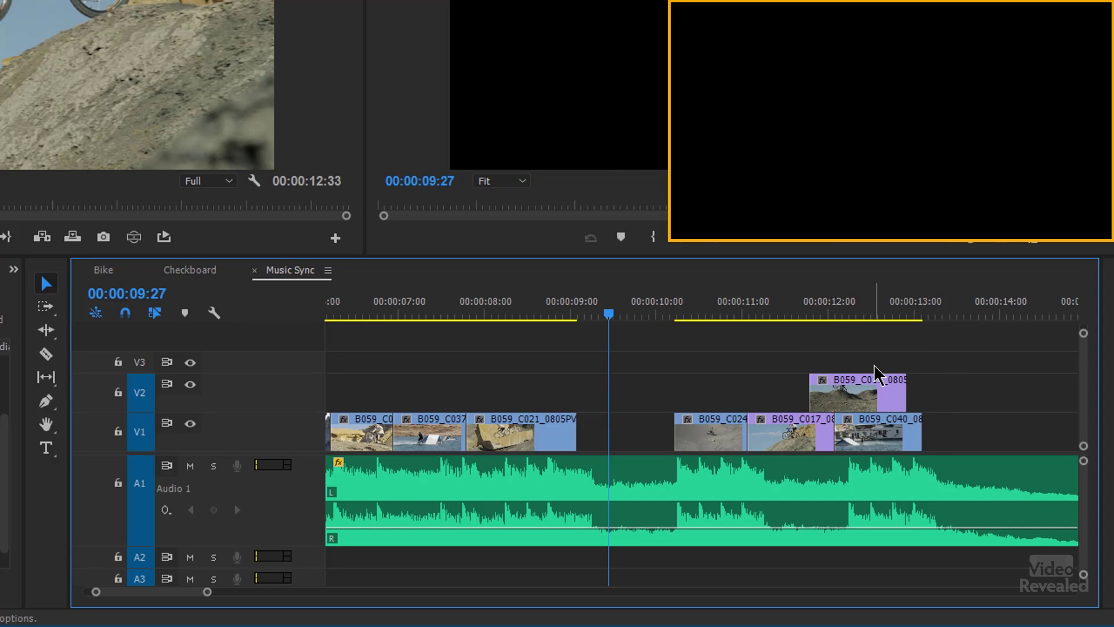
pyautogui.hotkey('ctrl', 'shift', 'z')
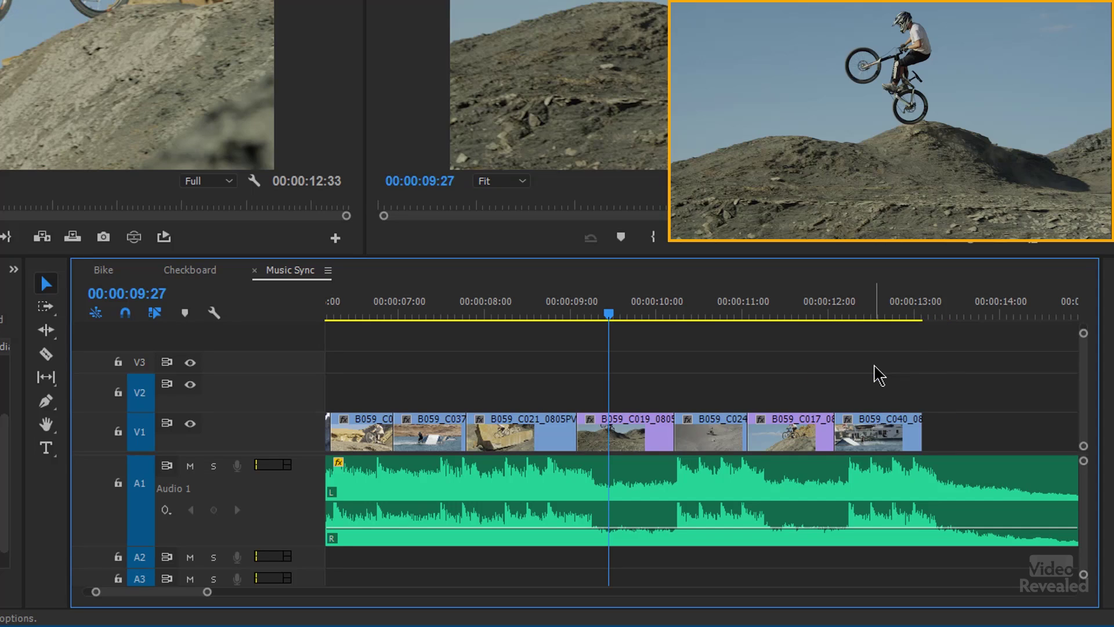
# Step: Rearrange B059_C040 between B059_C019 and B059_C024 on V1, scrub through the reordered clips, and undo the move
pyautogui.click(882, 432)
pyautogui.click(645, 433)
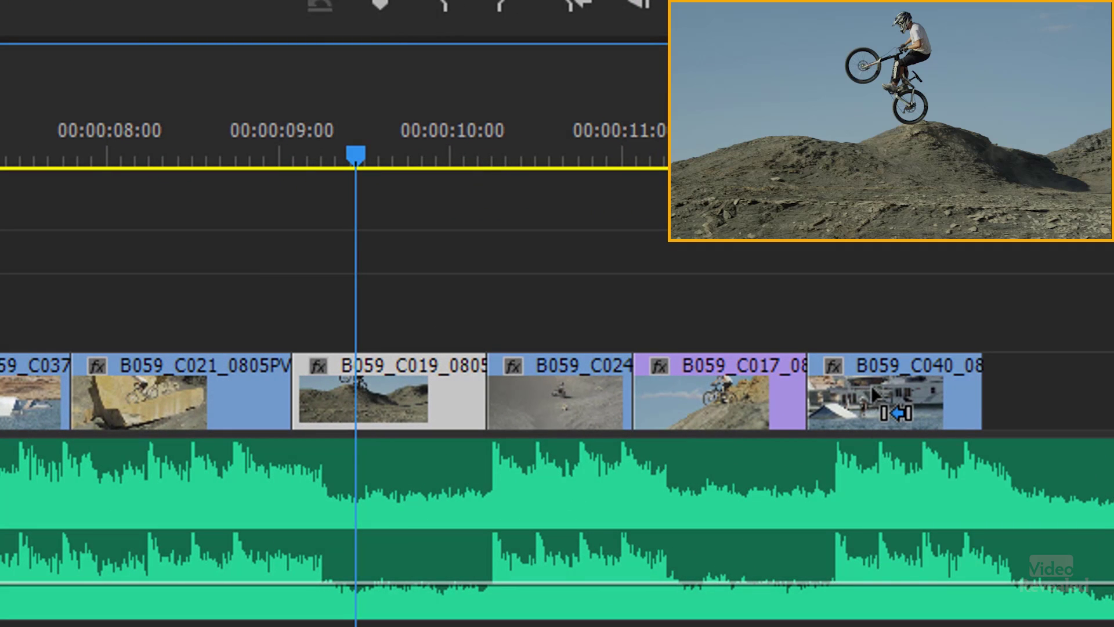
pyautogui.moveTo(871, 386)
pyautogui.moveTo(872, 385); pyautogui.dragTo(551, 406)
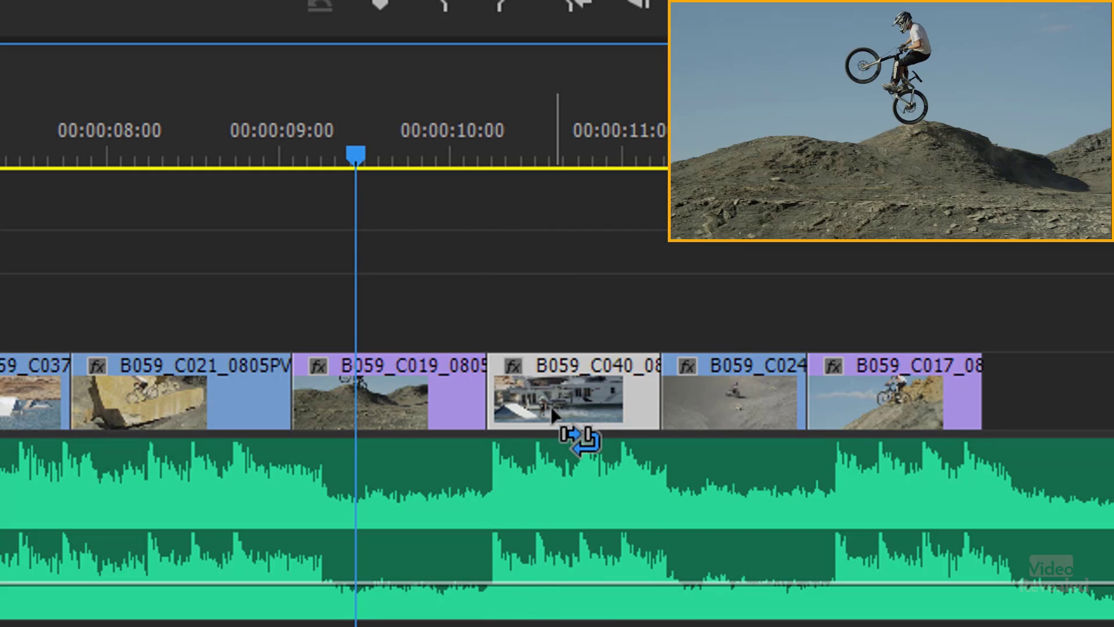
pyautogui.click(584, 131)
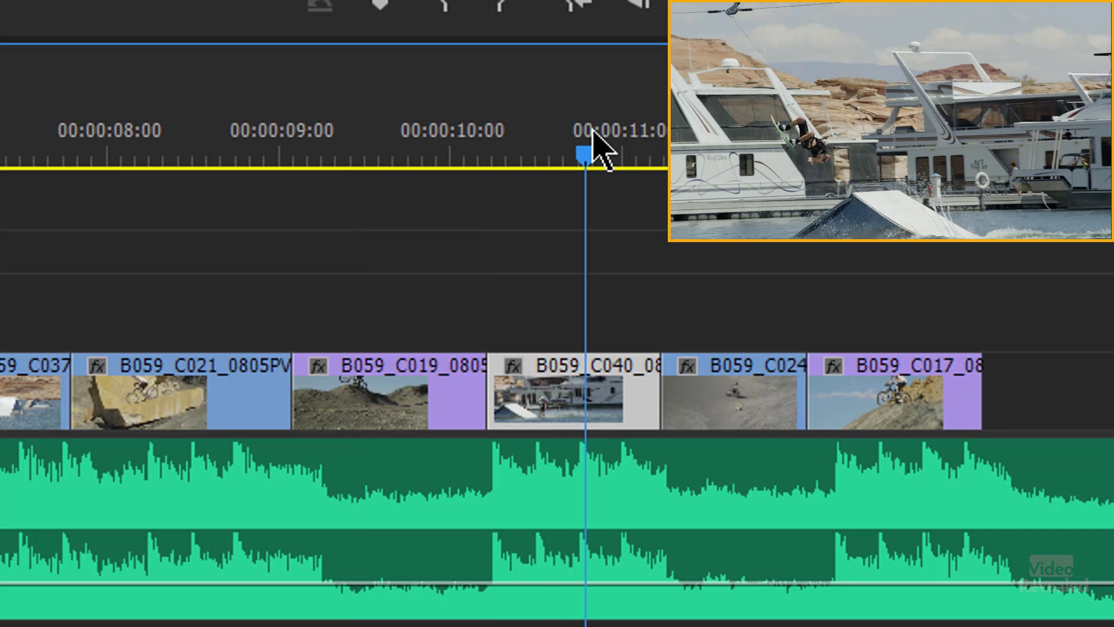
pyautogui.moveTo(592, 131); pyautogui.dragTo(936, 131)
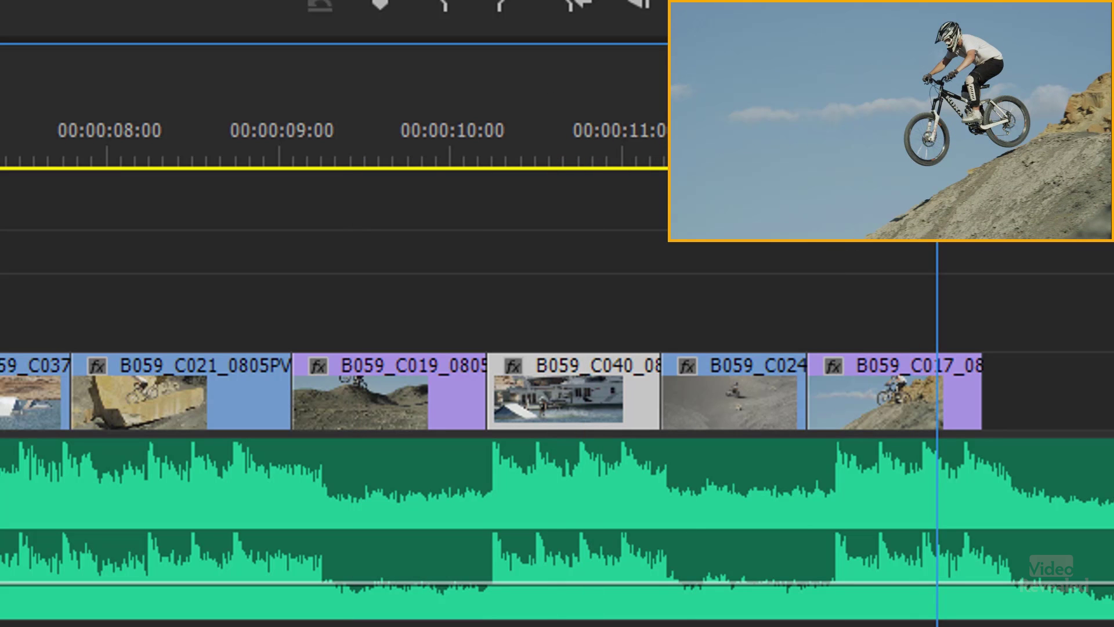
pyautogui.hotkey('ctrl', 'z')
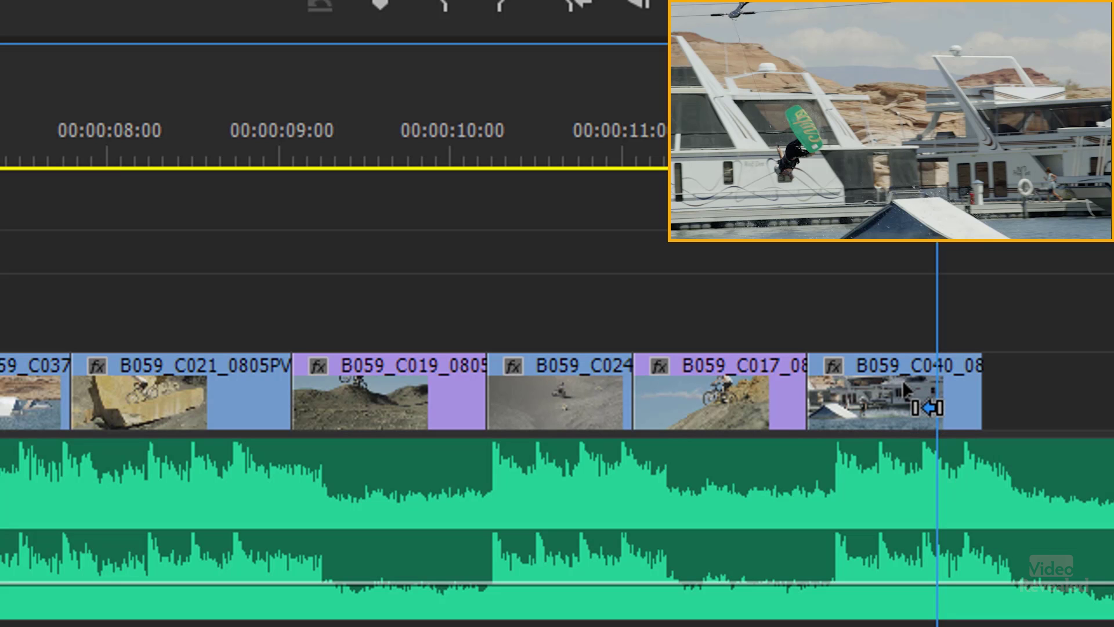
# Step: Rearrange V1 without leaving gaps: B059_C040 before B059_C024, B059_C021 before B059_C040, and B059_C037 before B059_C021
pyautogui.moveTo(898, 380); pyautogui.dragTo(593, 384)
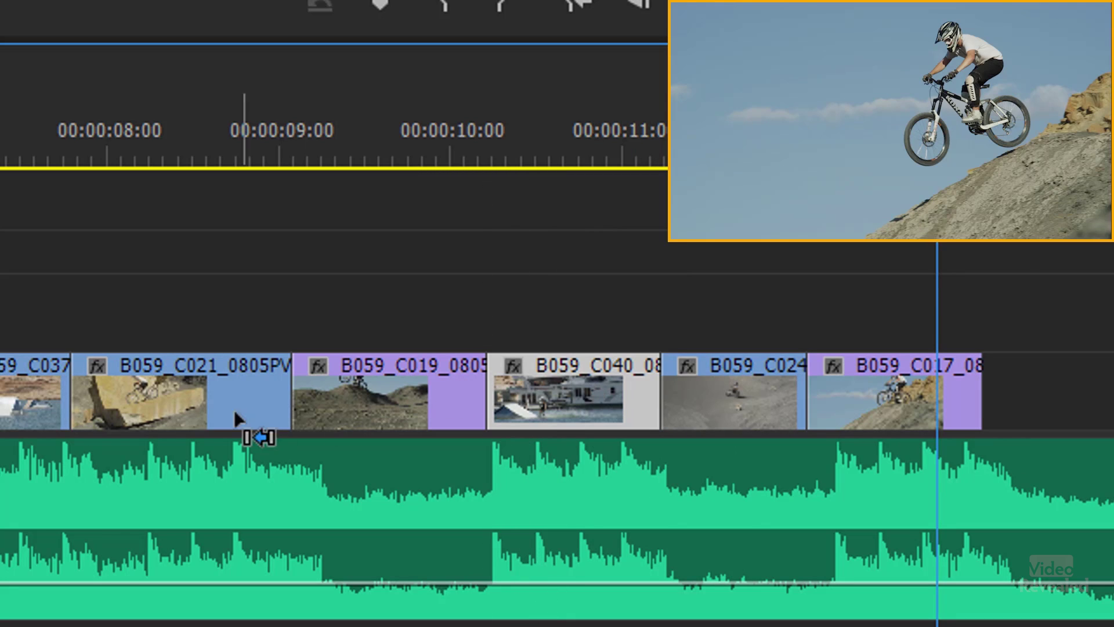
pyautogui.moveTo(125, 398); pyautogui.dragTo(541, 388)
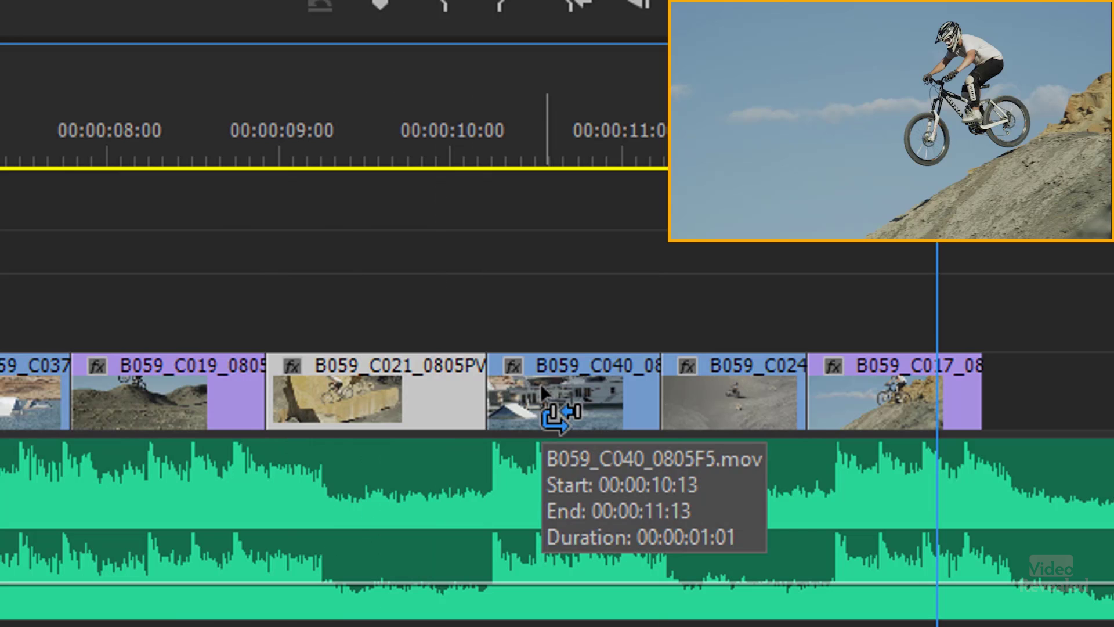
pyautogui.moveTo(52, 377); pyautogui.dragTo(326, 369)
pyautogui.moveTo(291, 155); pyautogui.dragTo(638, 243)
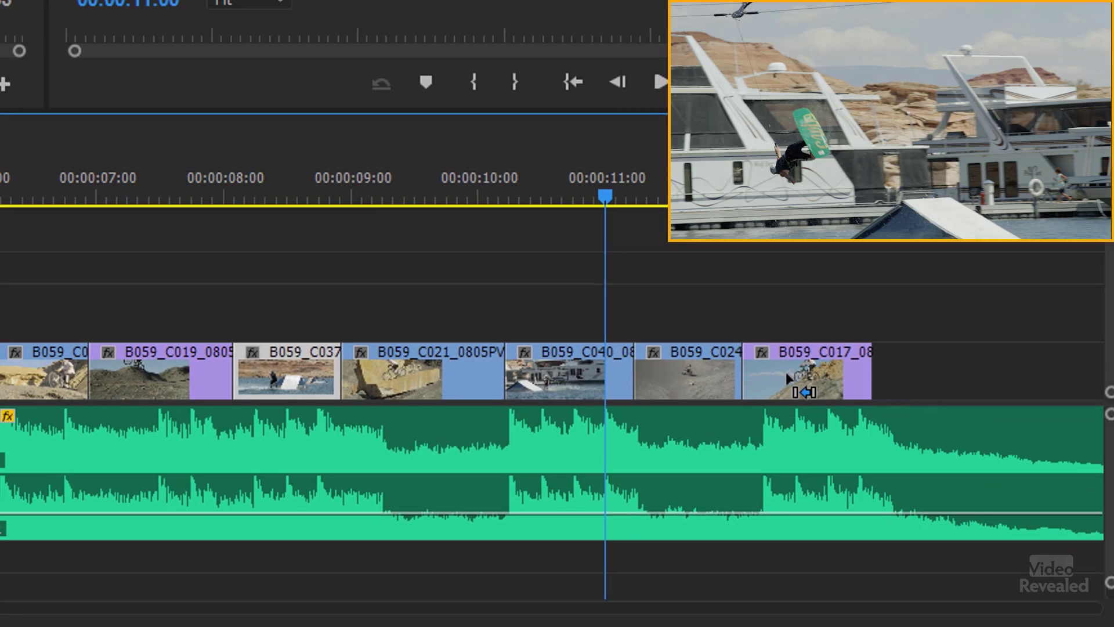
# Step: Try moving B059_C017 before B059_C021 with an insert edit that affects all tracks, and undo it
pyautogui.moveTo(873, 401)
pyautogui.mouseDown()
pyautogui.moveTo(631, 374)
pyautogui.moveTo(446, 400)
pyautogui.moveTo(517, 384)
pyautogui.moveTo(650, 383)
pyautogui.moveTo(399, 382)
pyautogui.mouseUp()
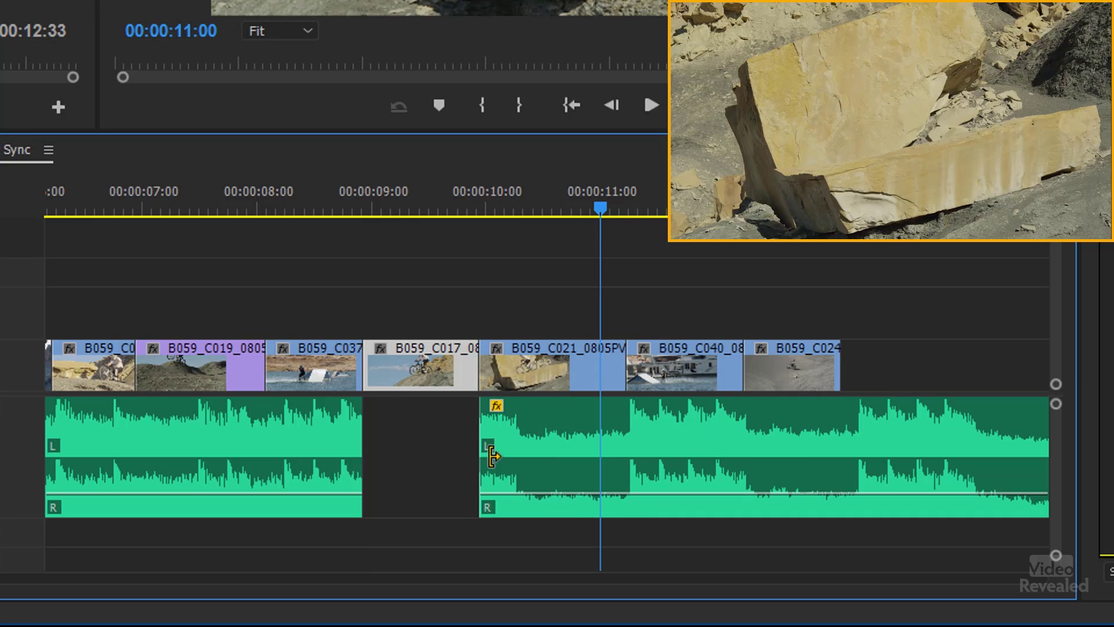
pyautogui.hotkey('ctrl', 'z')
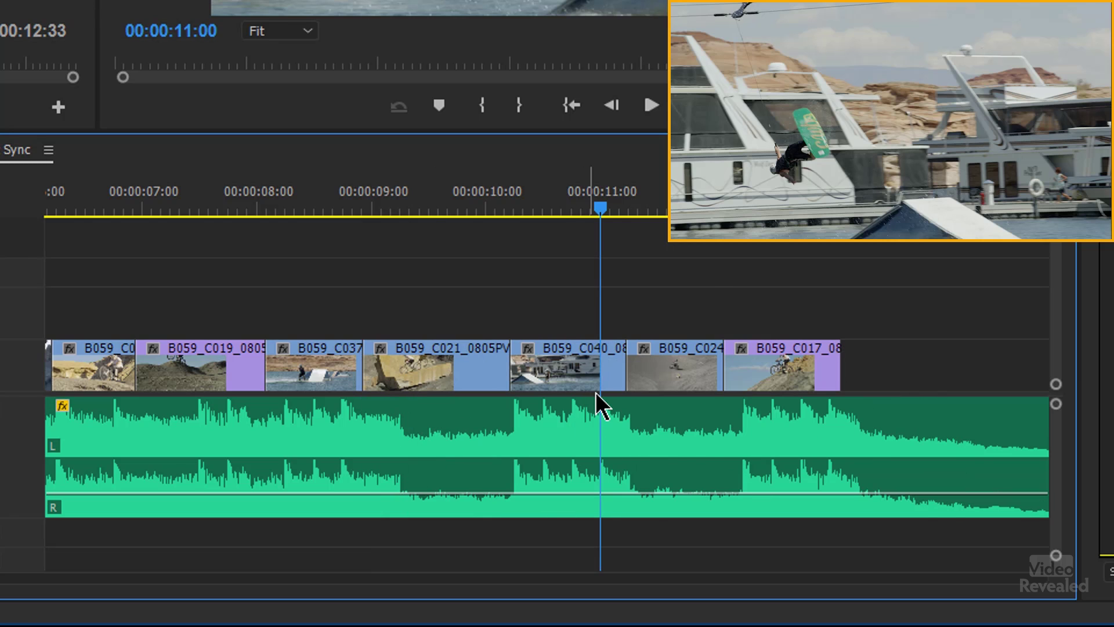